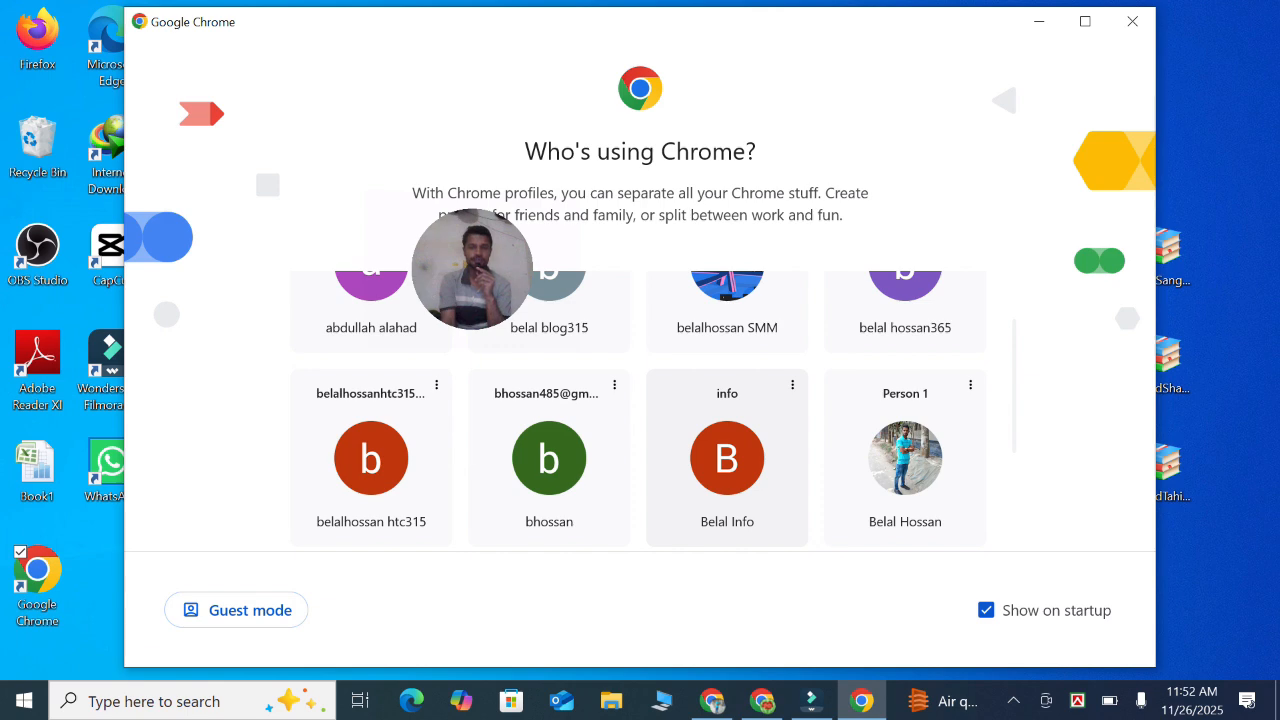
Open a Chrome profile in a maximized window and navigate to mult.dev
click(727, 458)
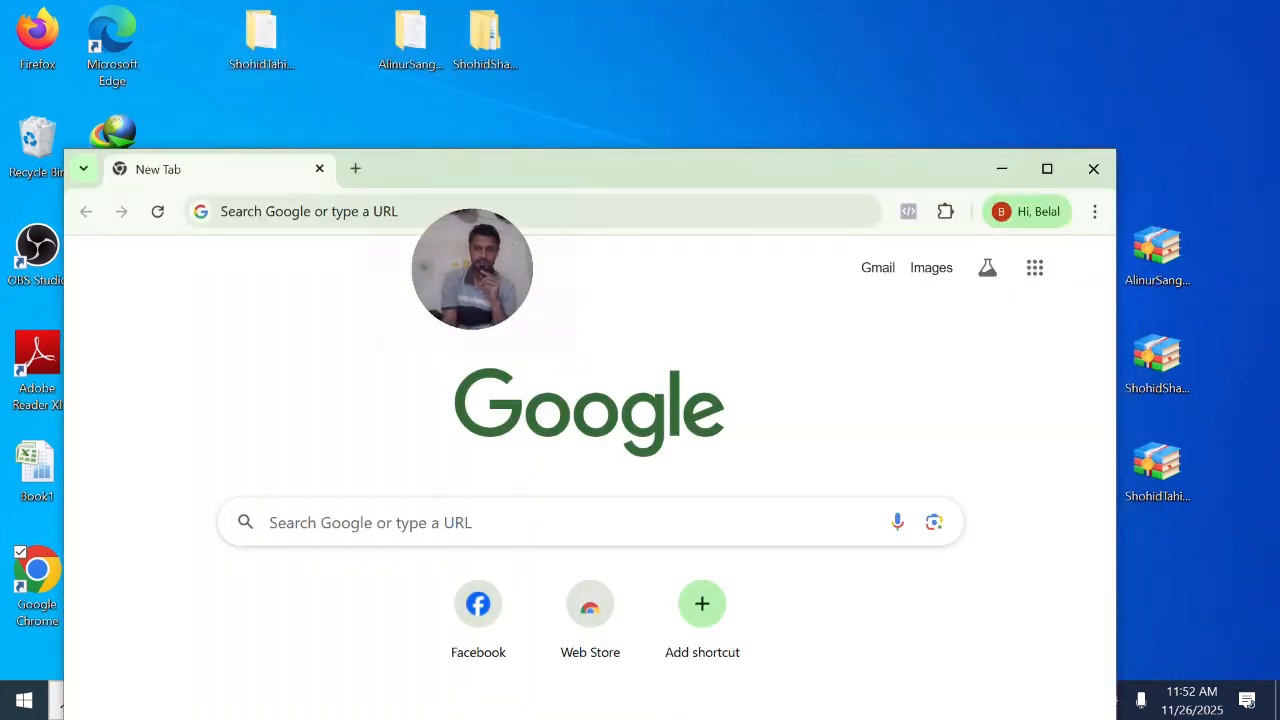
click(1047, 168)
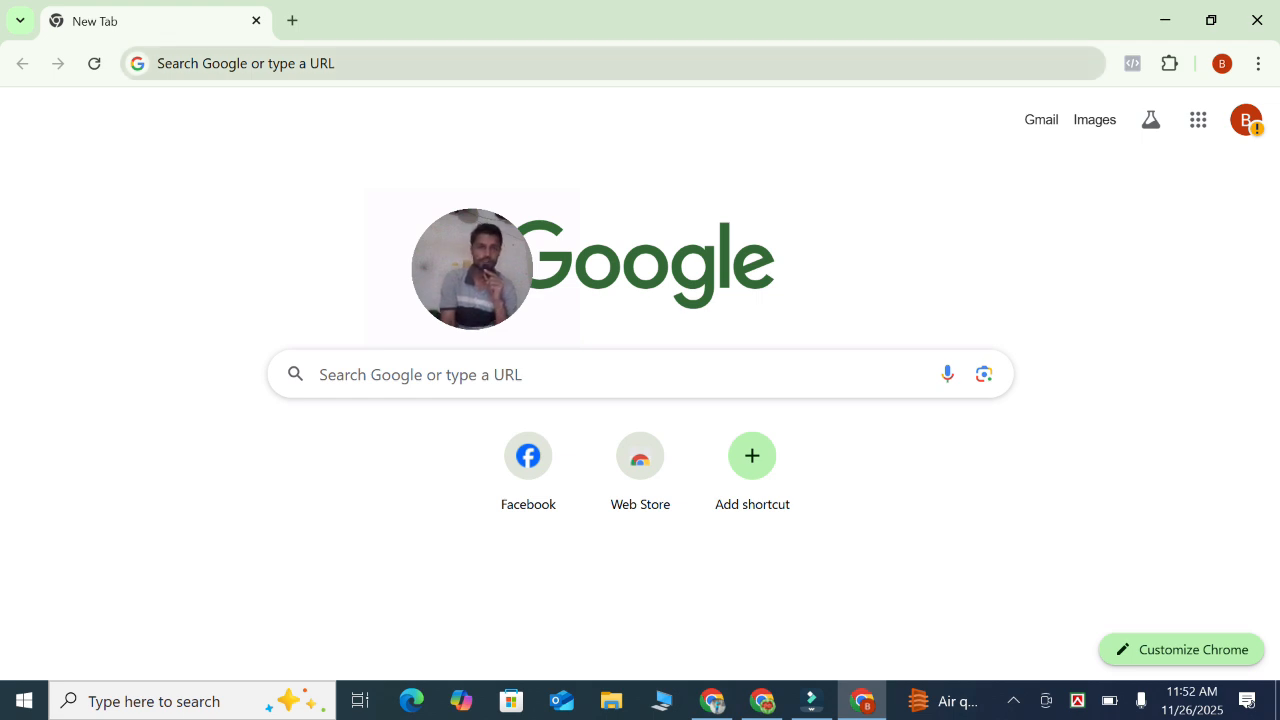
click(245, 63)
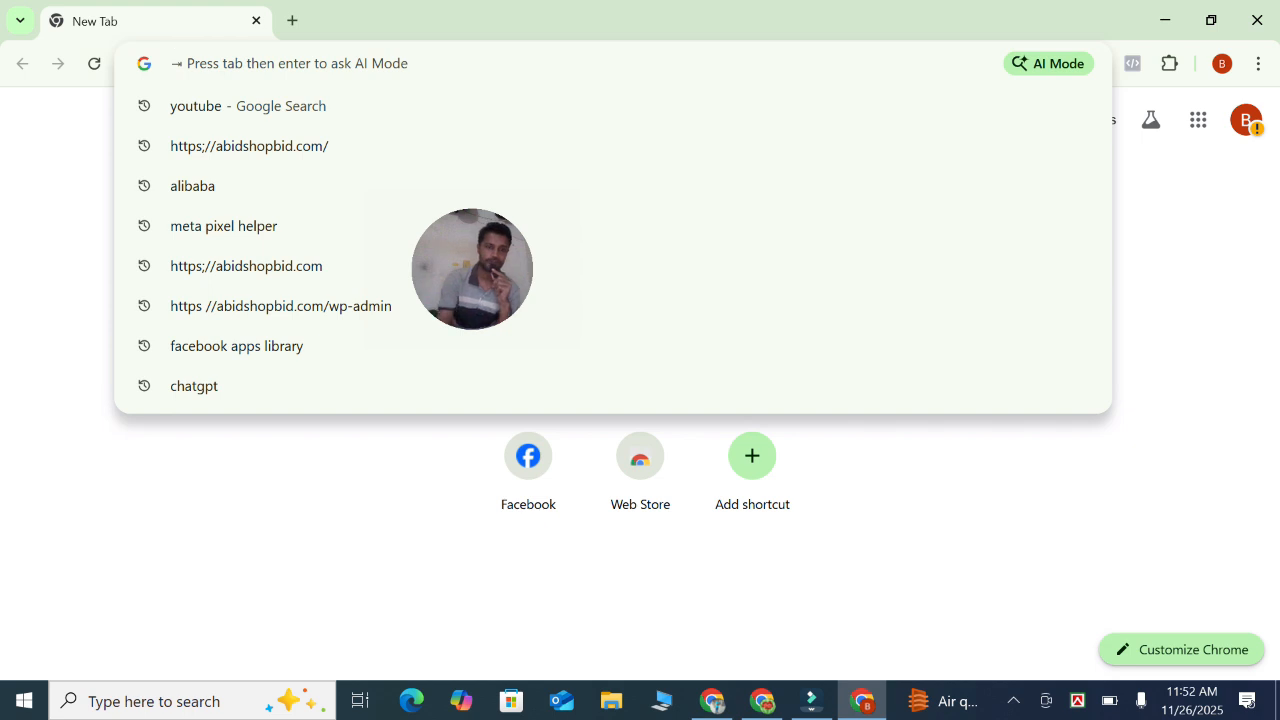
text(mult)
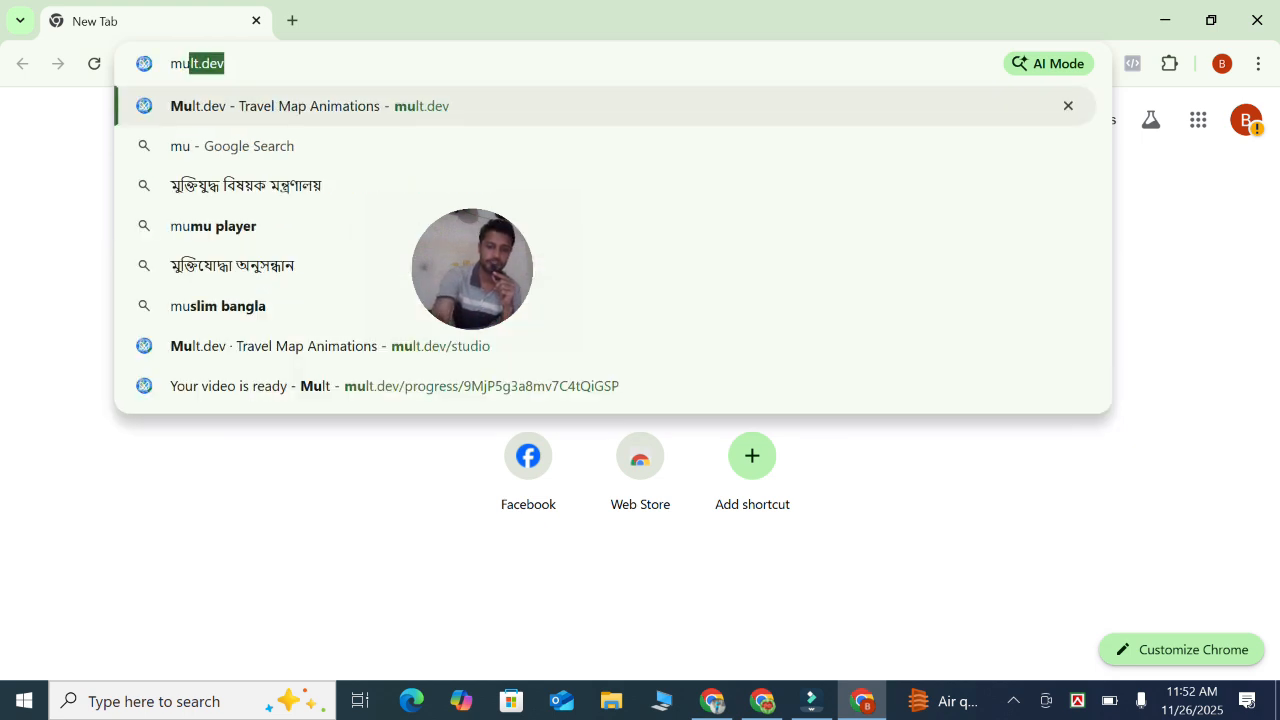
text(.)
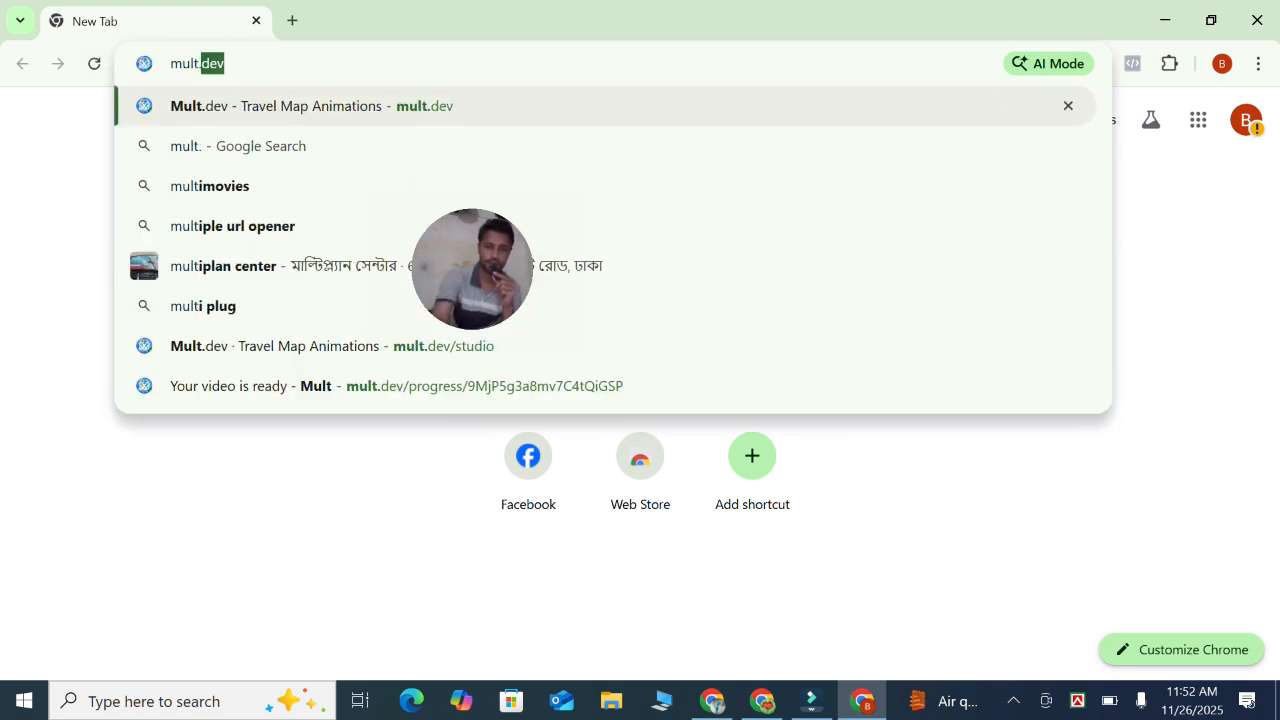
text(dev)
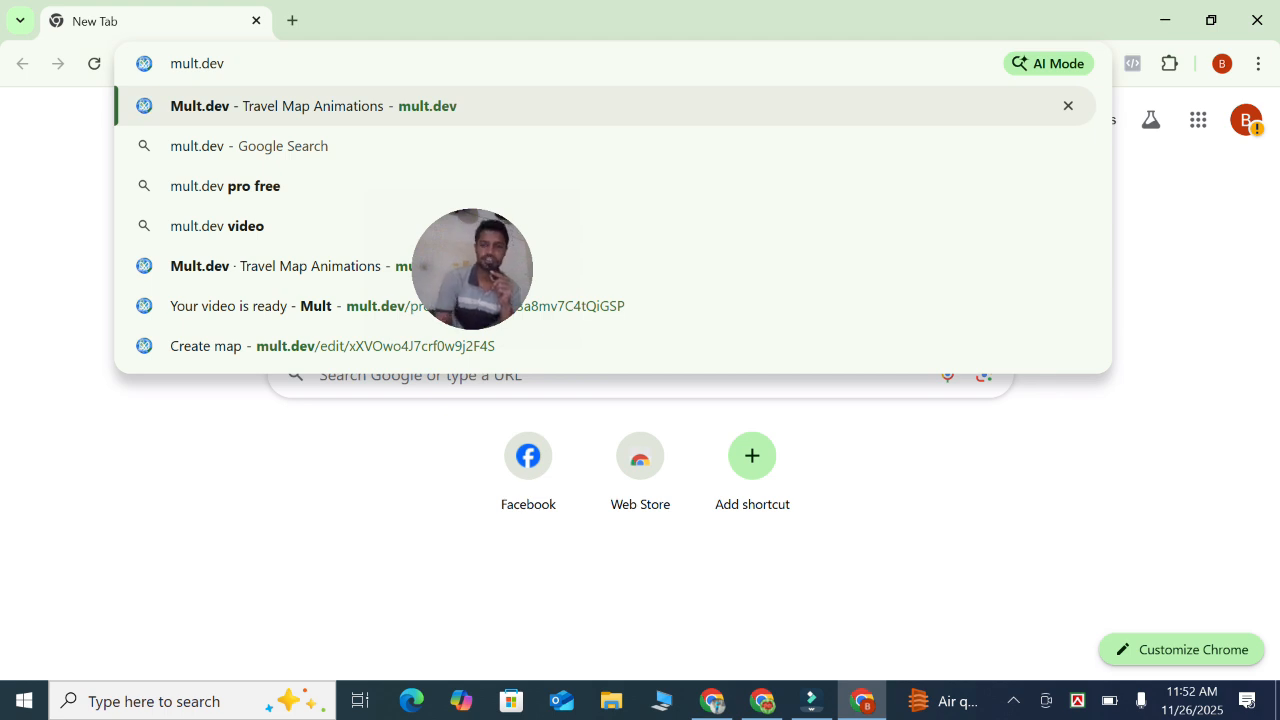
key(Return)
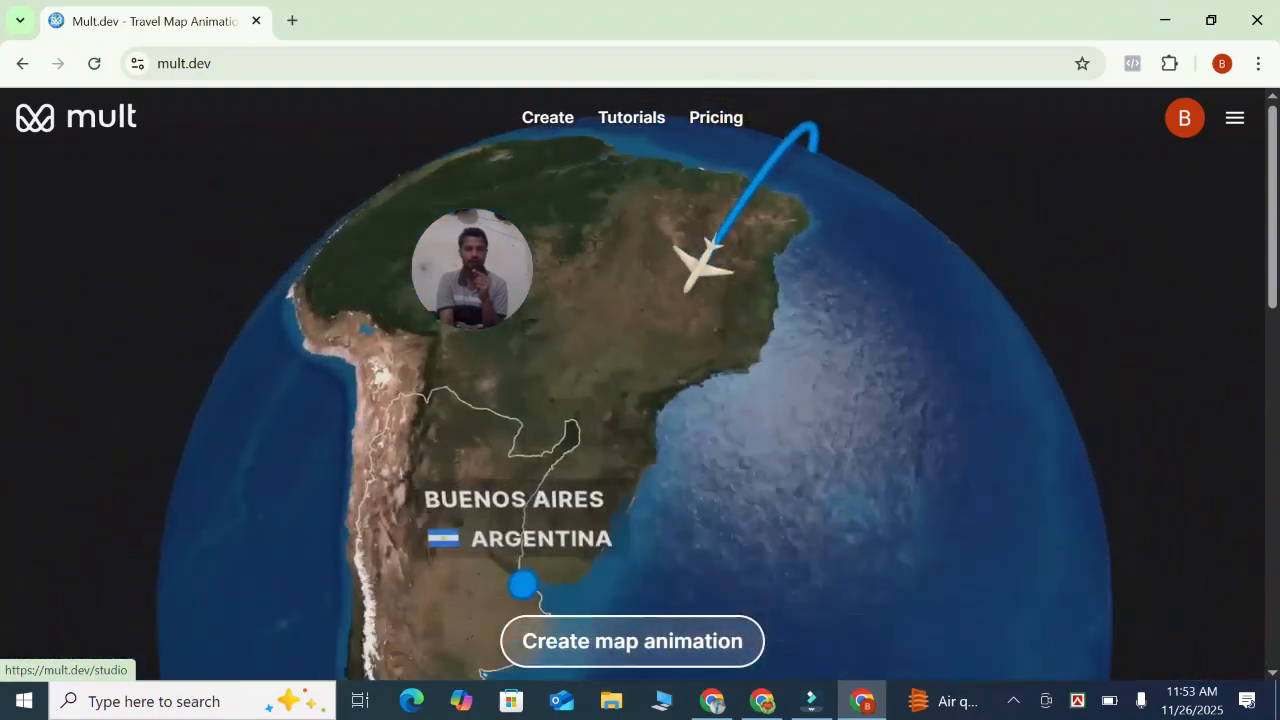
Start a new map animation and add Bangladesh as the second place on the route
click(677, 661)
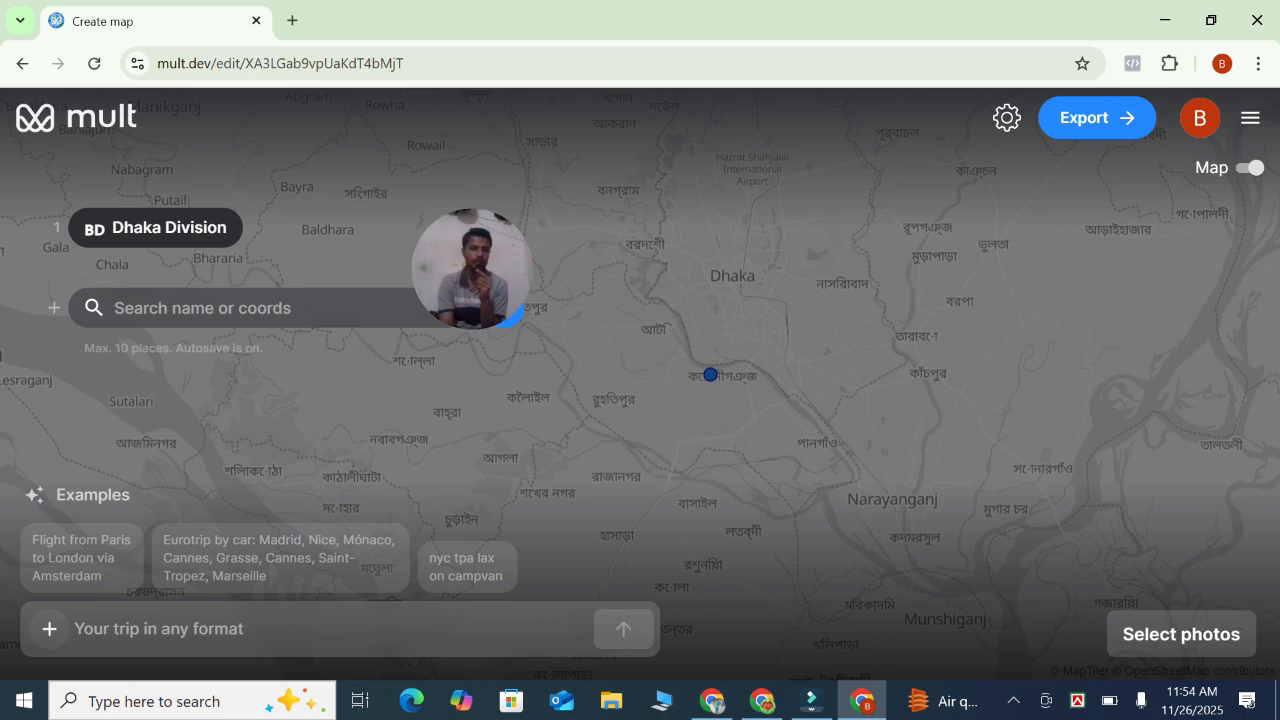
click(202, 308)
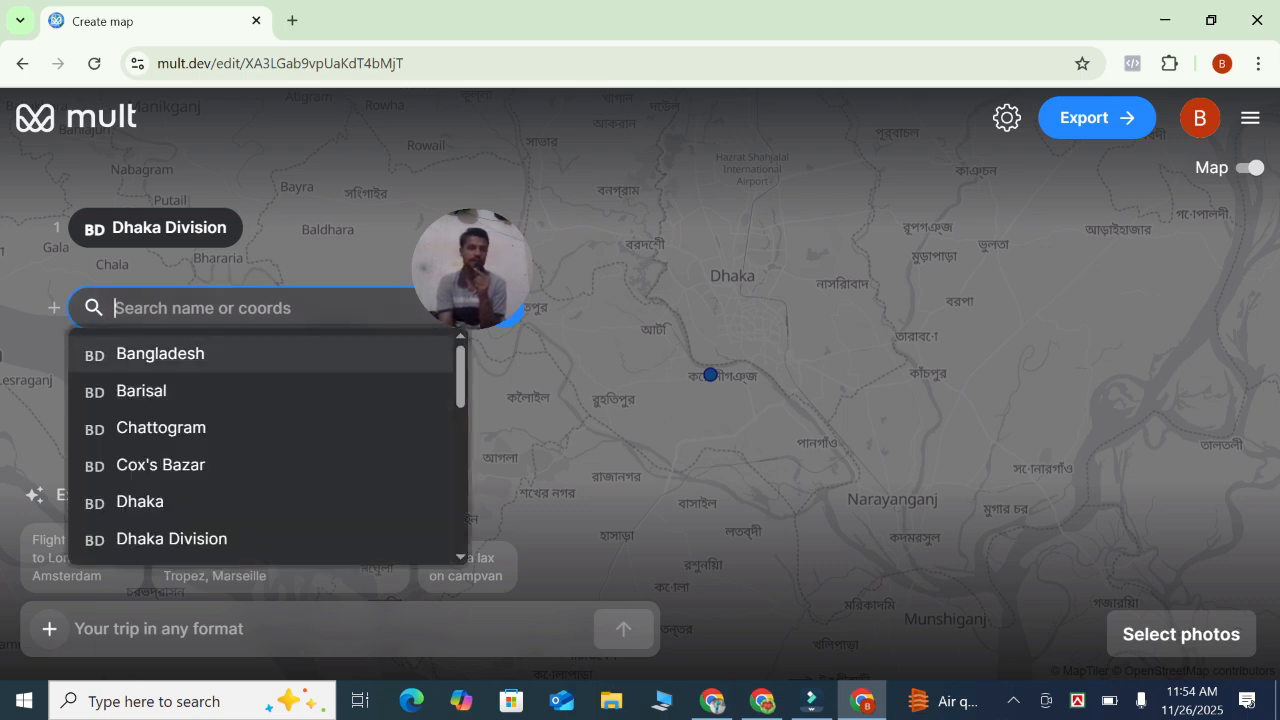
key(Return)
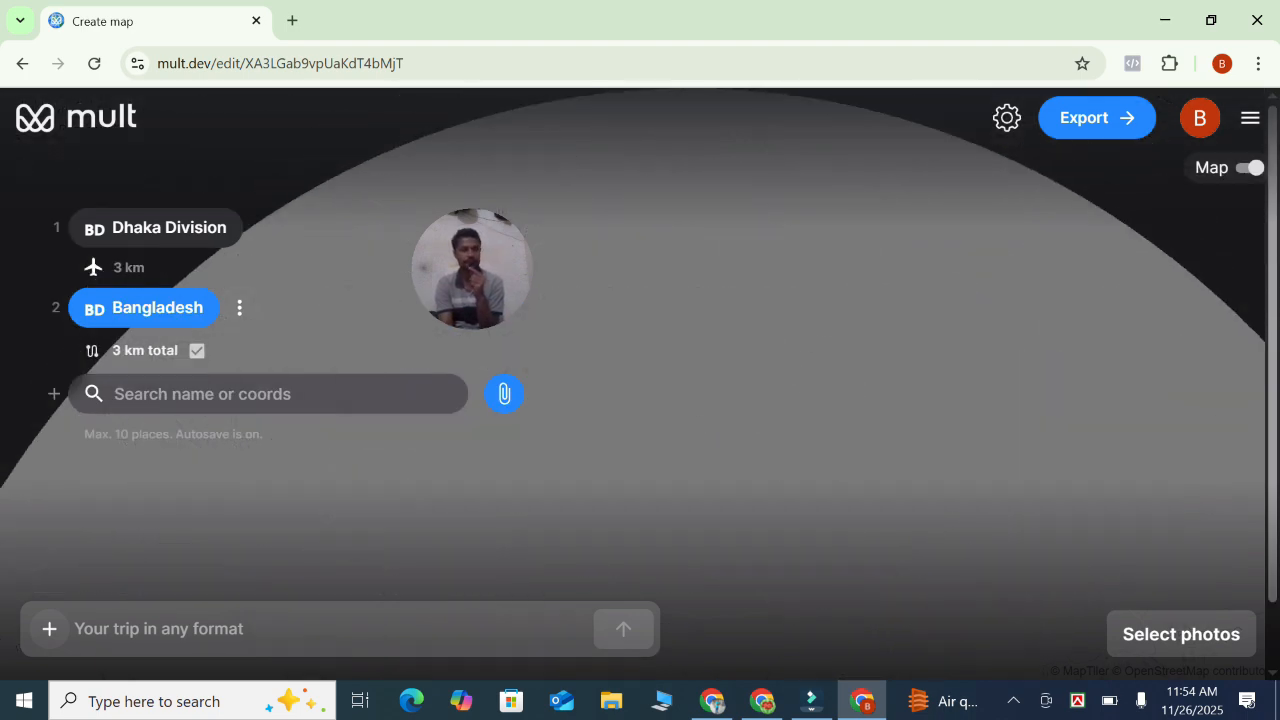
Search for Pakistan and add it as the next place on the route
click(250, 394)
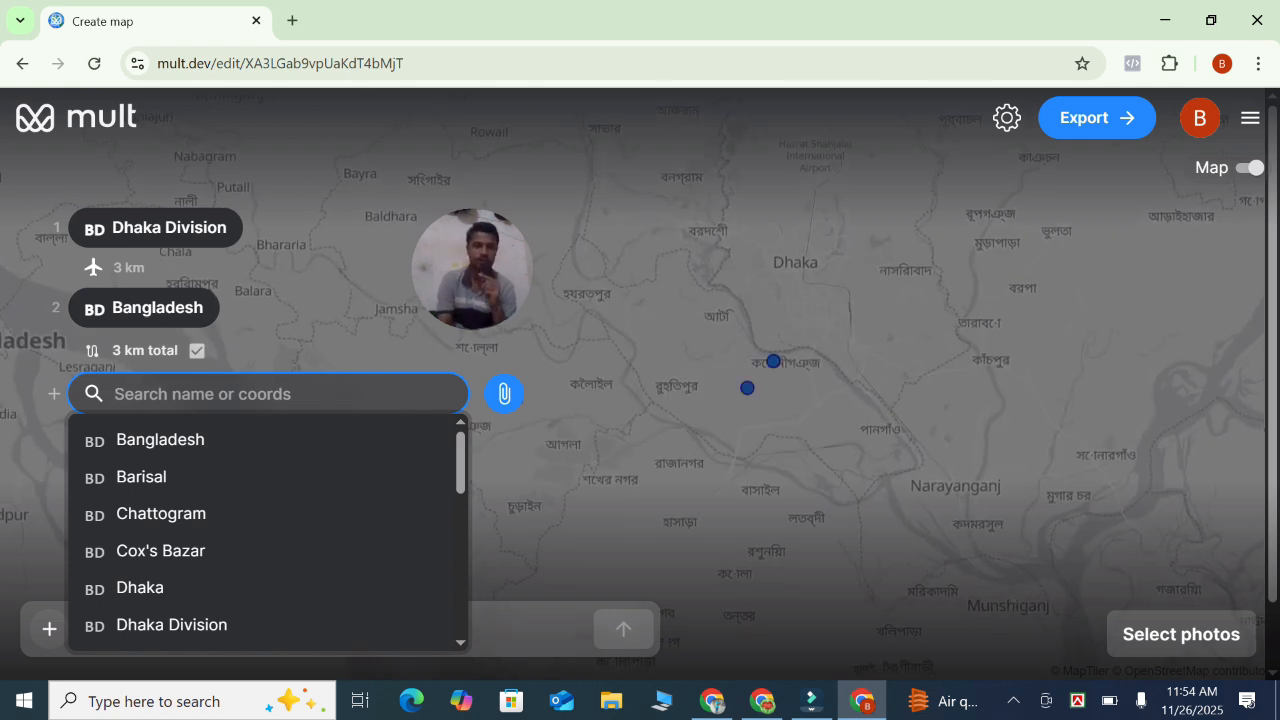
text(pa)
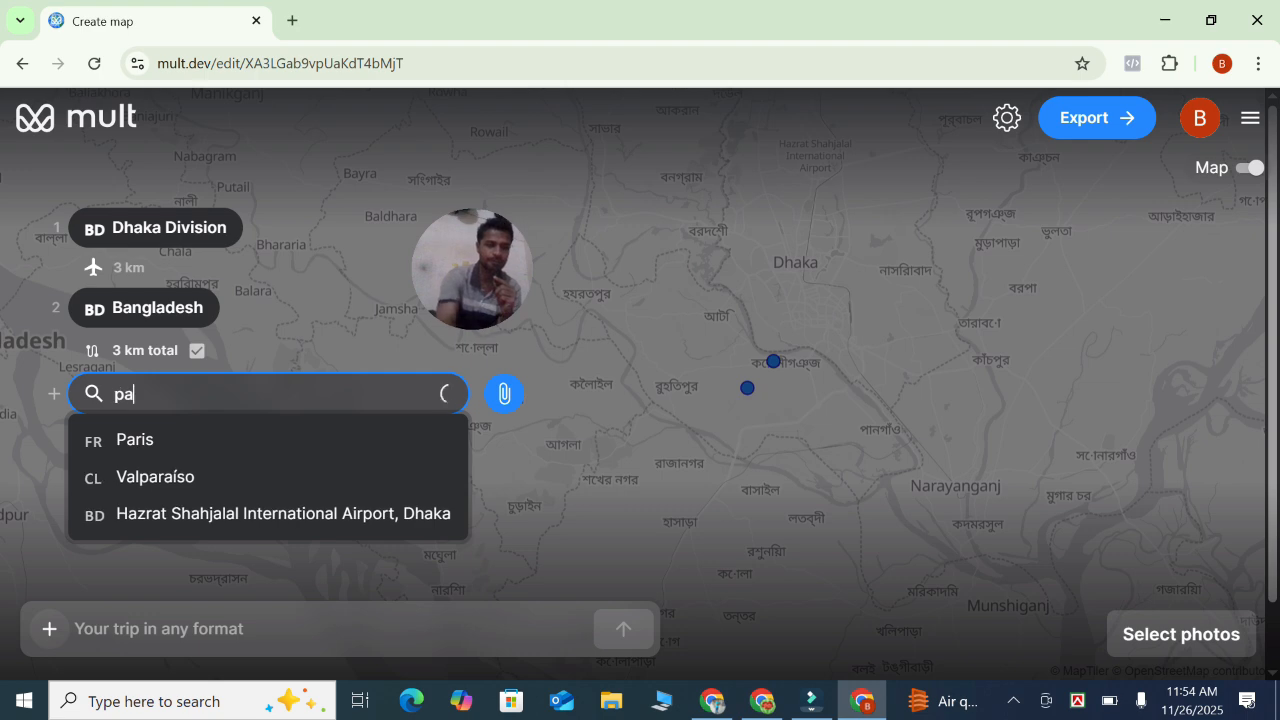
text(kis)
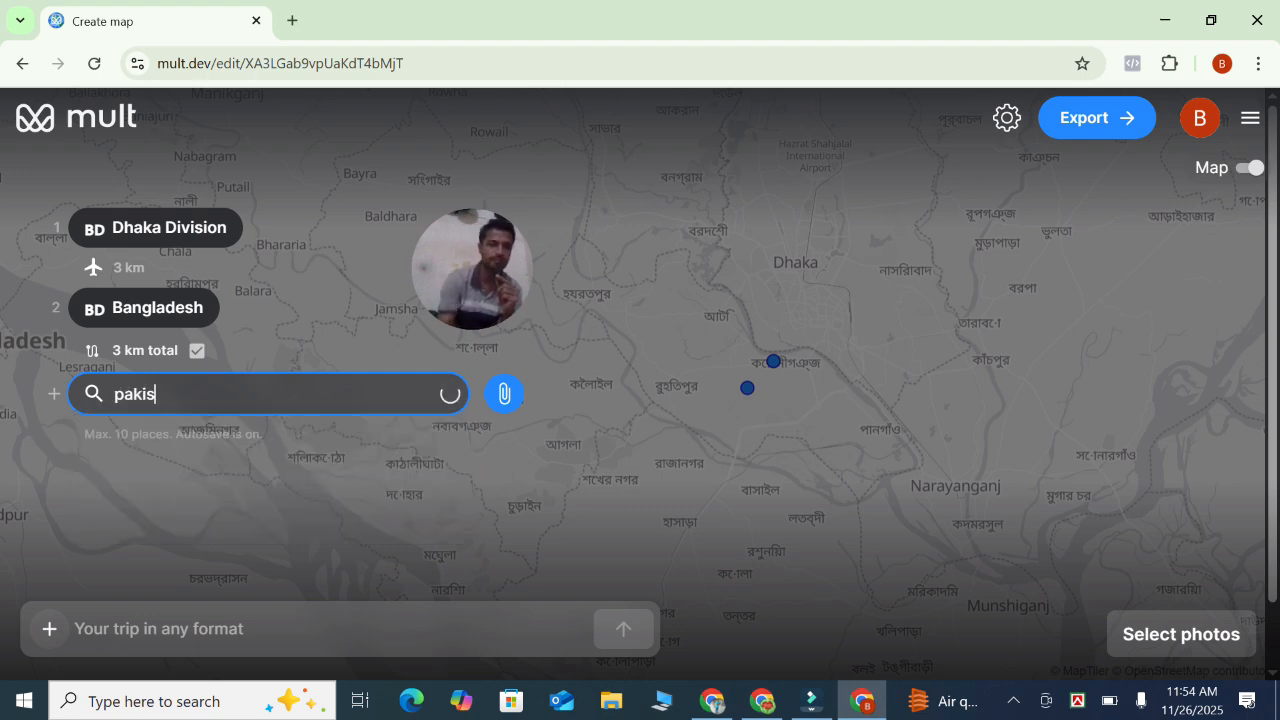
key(Down)
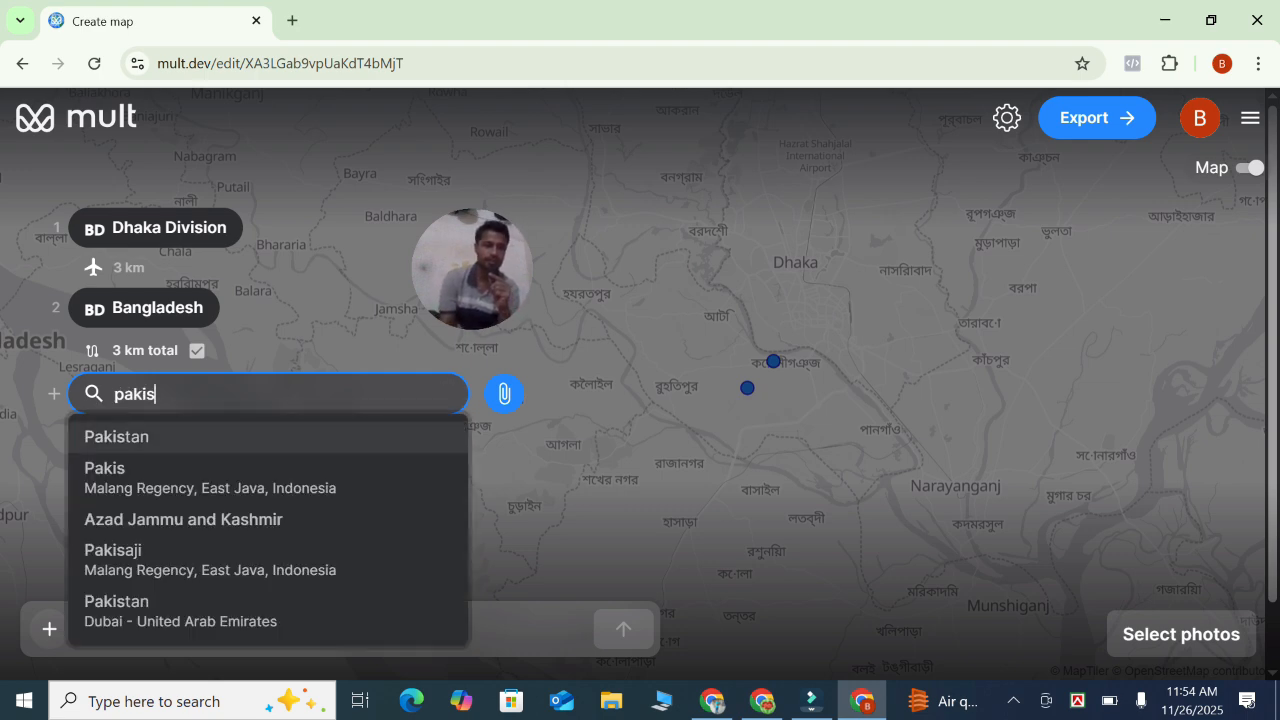
key(Return)
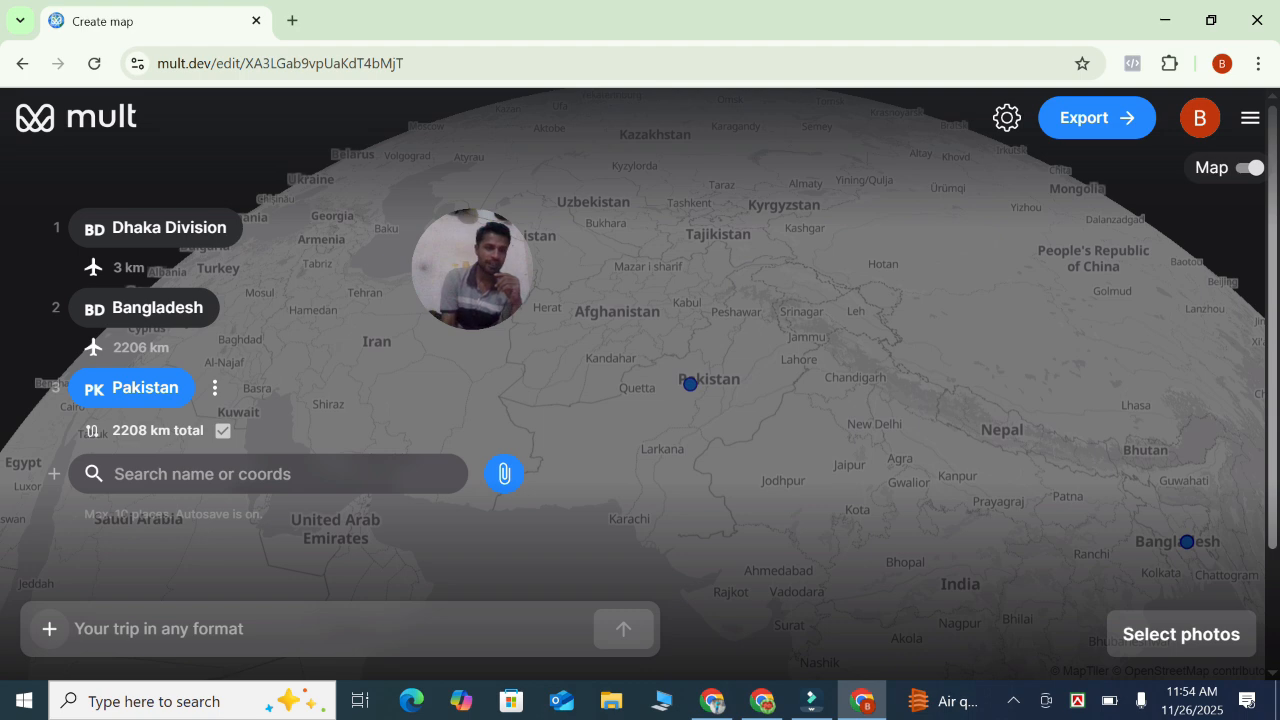
Search for Iraq and add it as the next place on the route
click(234, 474)
text(i)
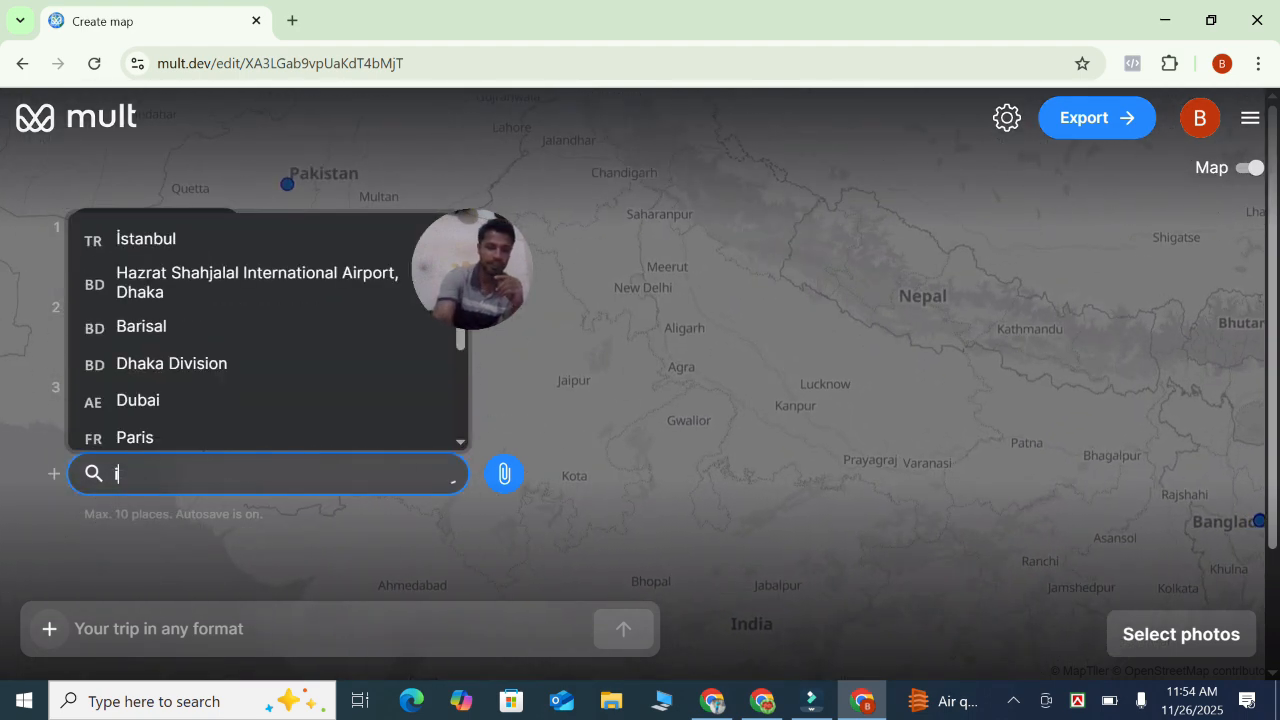
text(raq)
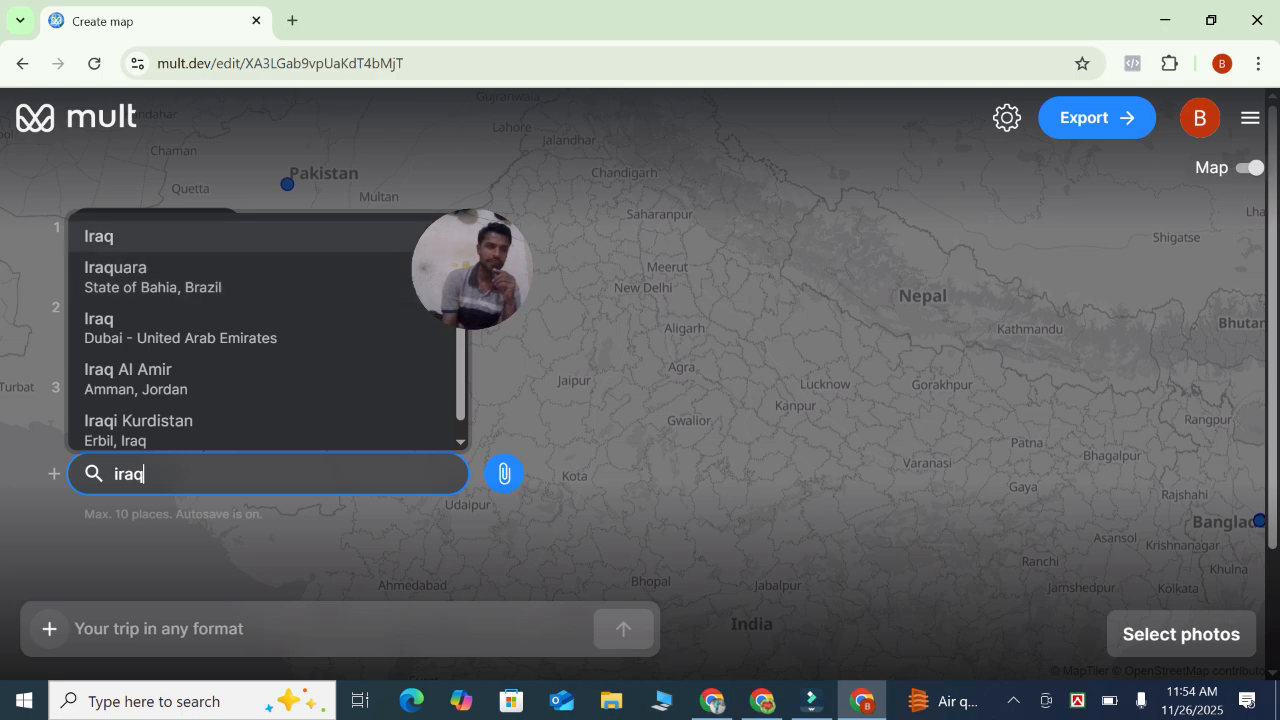
key(Return)
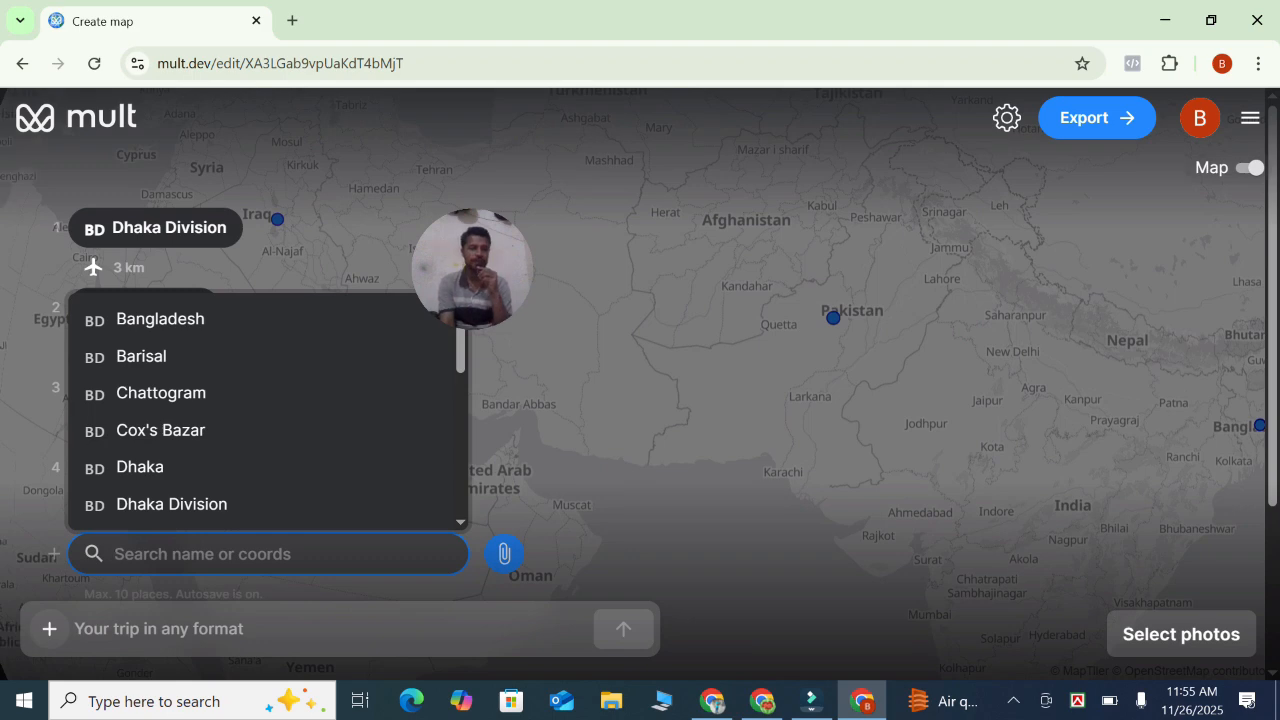
Add Afghanistan as the next place and delete the Dhaka Division stop from the route
text(a)
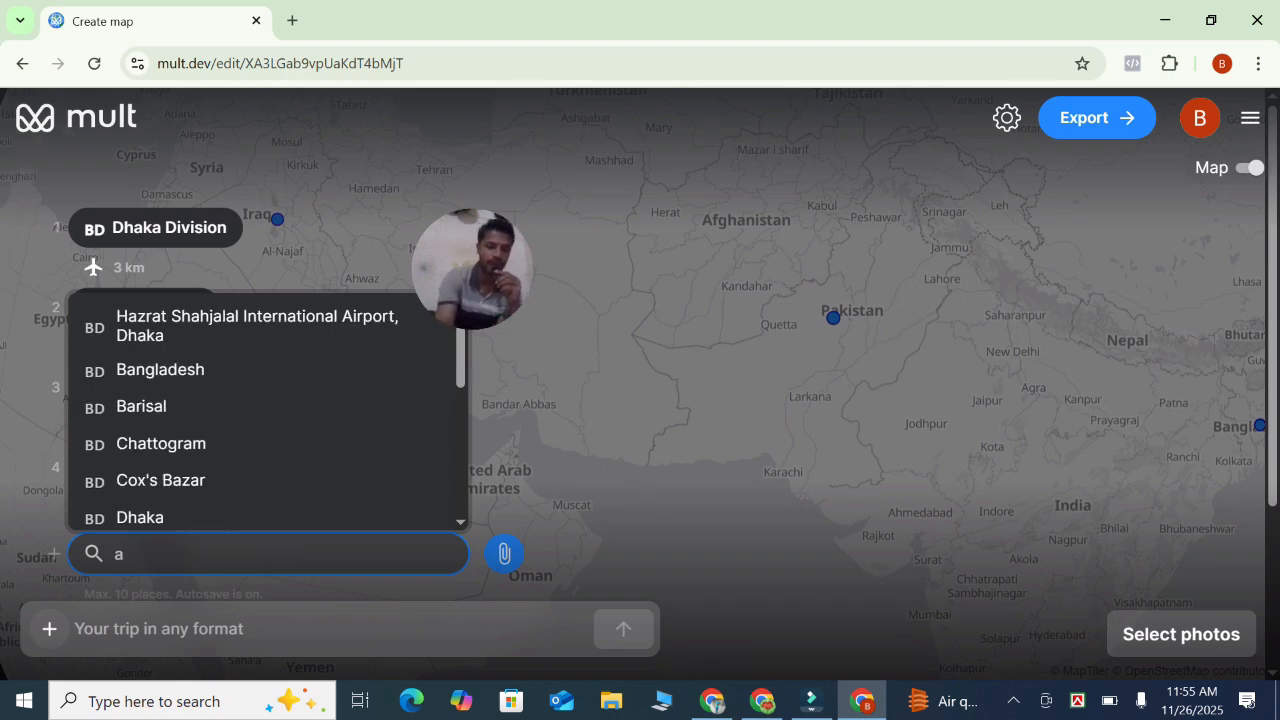
text(f)
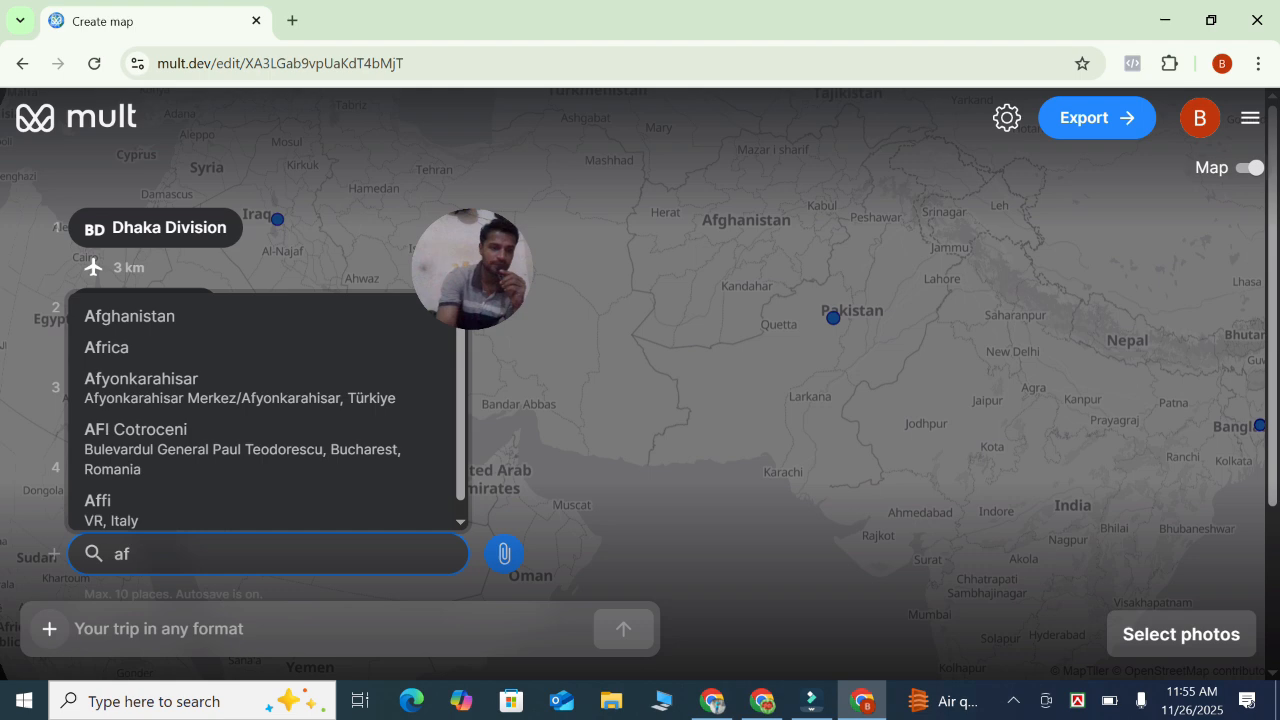
click(130, 316)
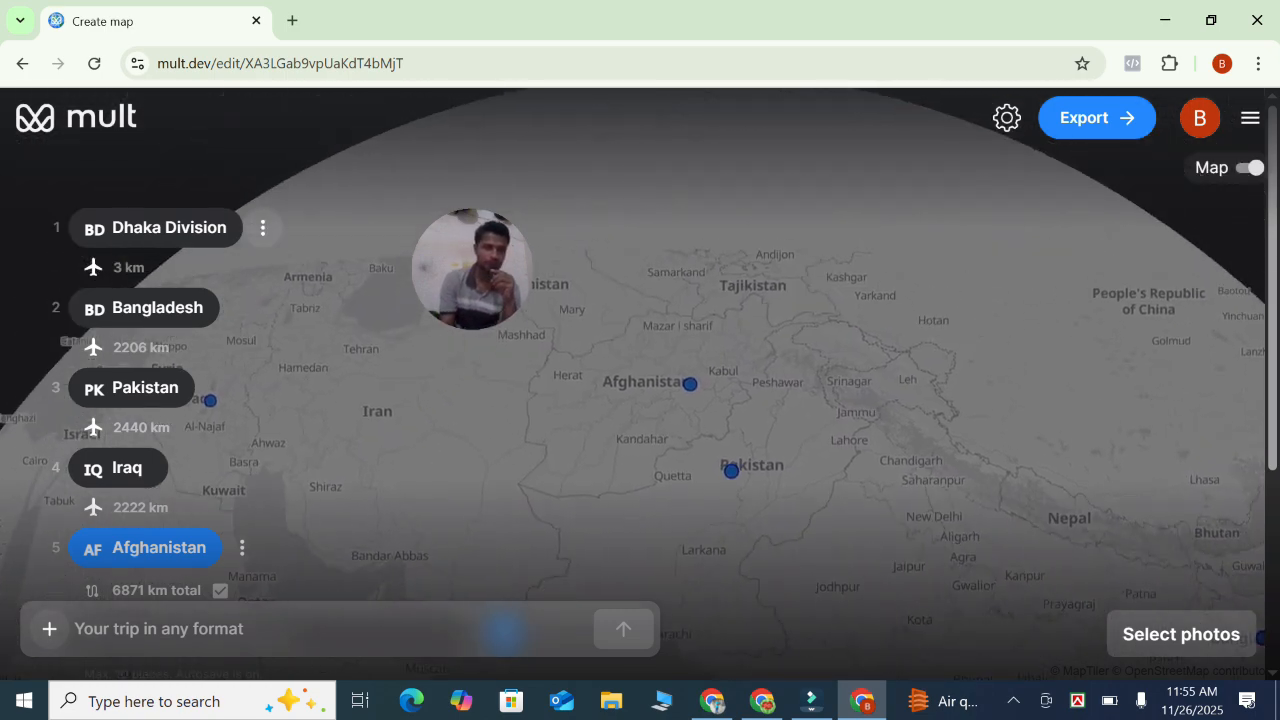
click(263, 228)
click(388, 357)
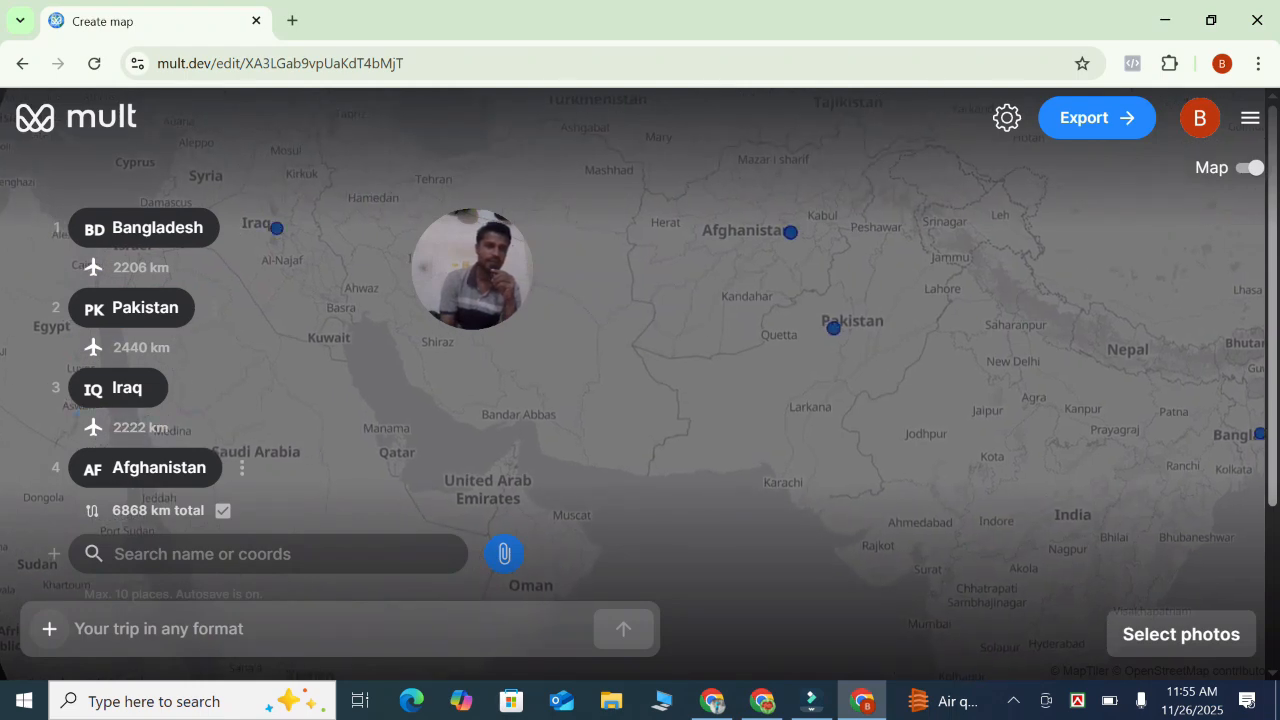
Search for Iran and add it as the next place on the route
click(228, 554)
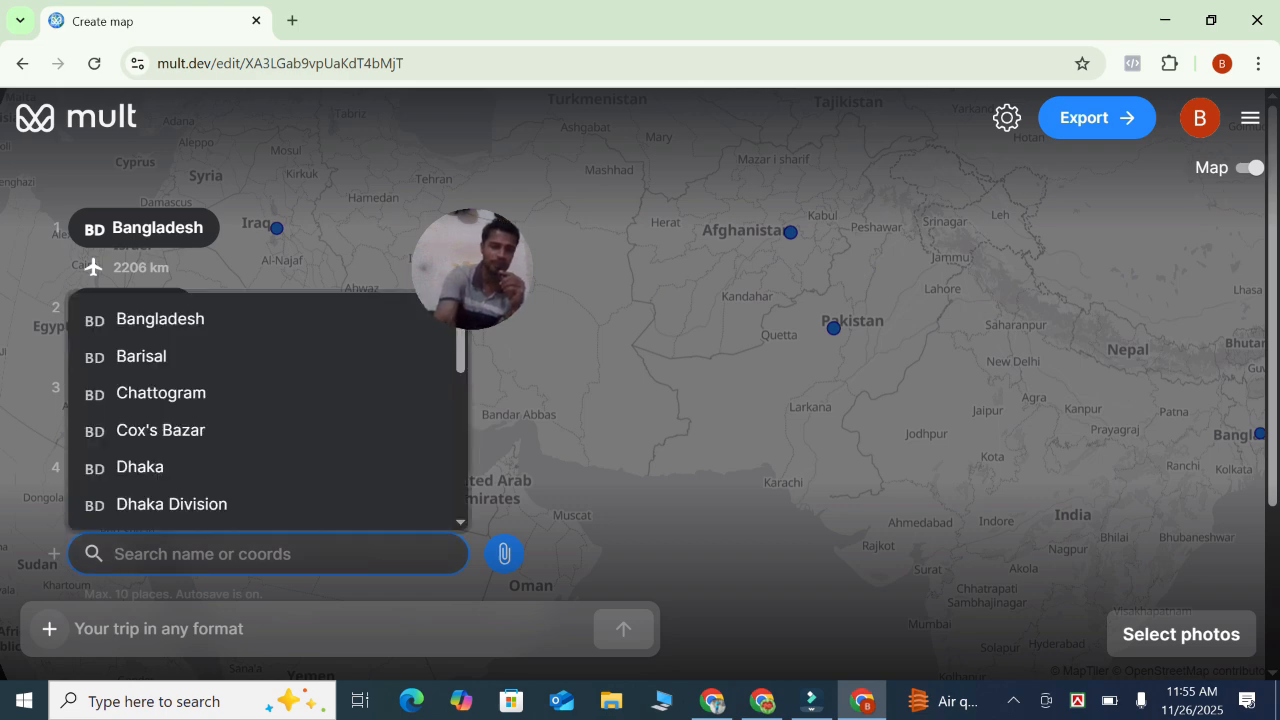
text(iran)
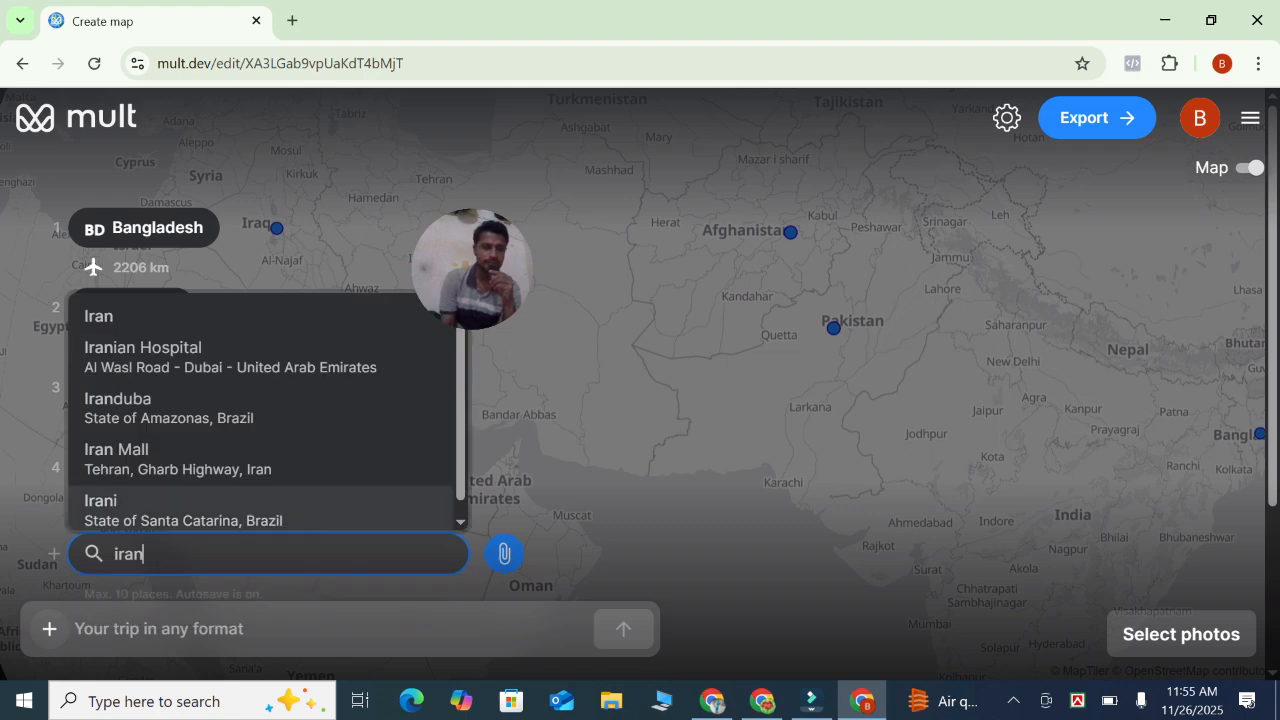
key(Return)
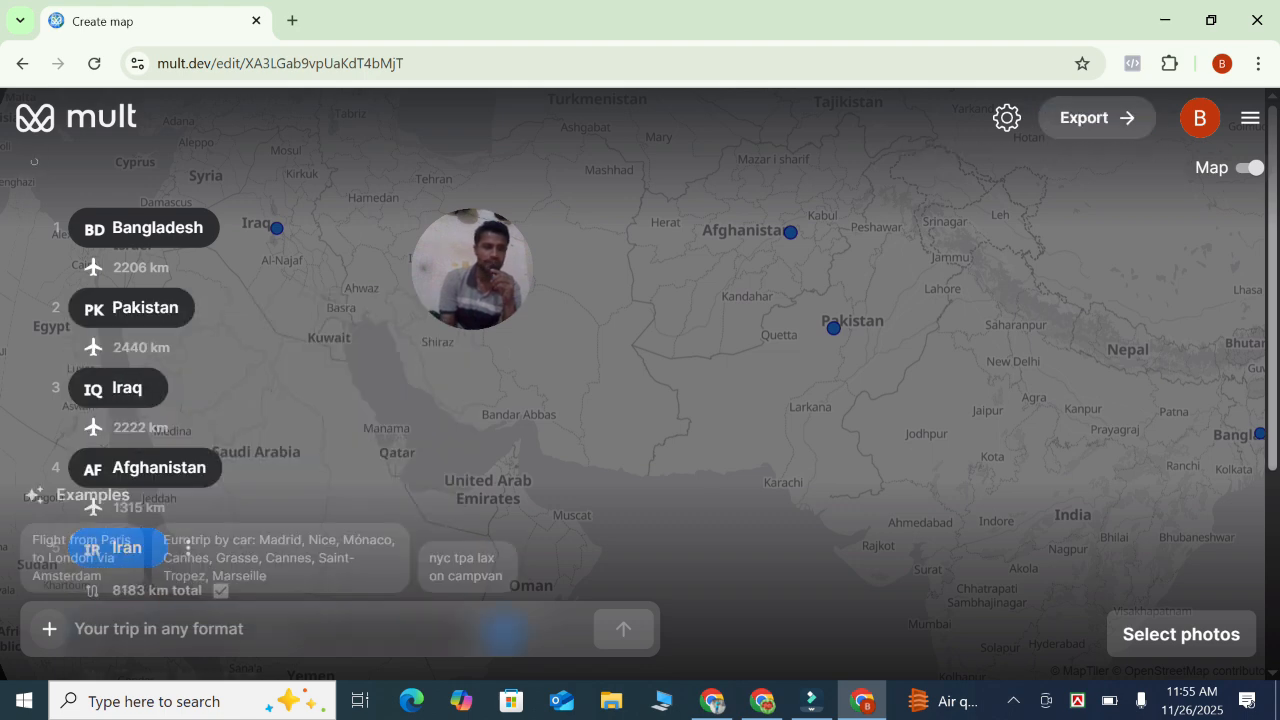
Enter india in the trip description prompt box
click(505, 630)
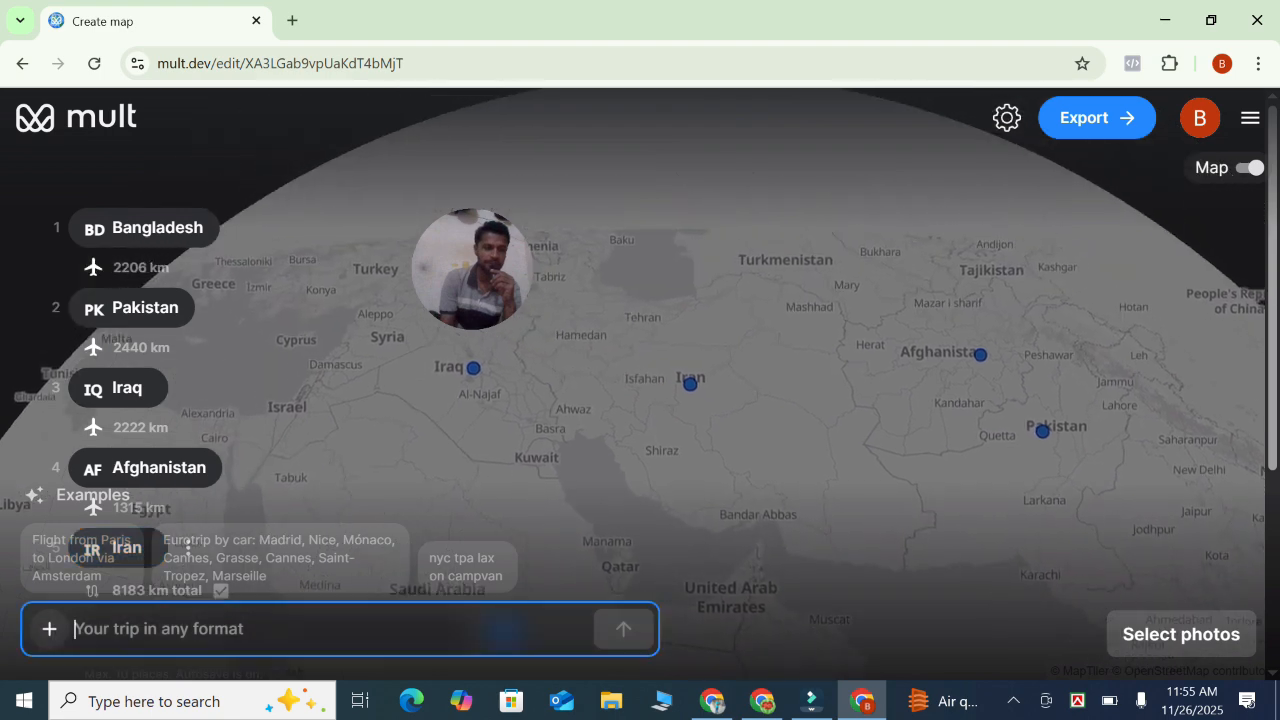
text(in)
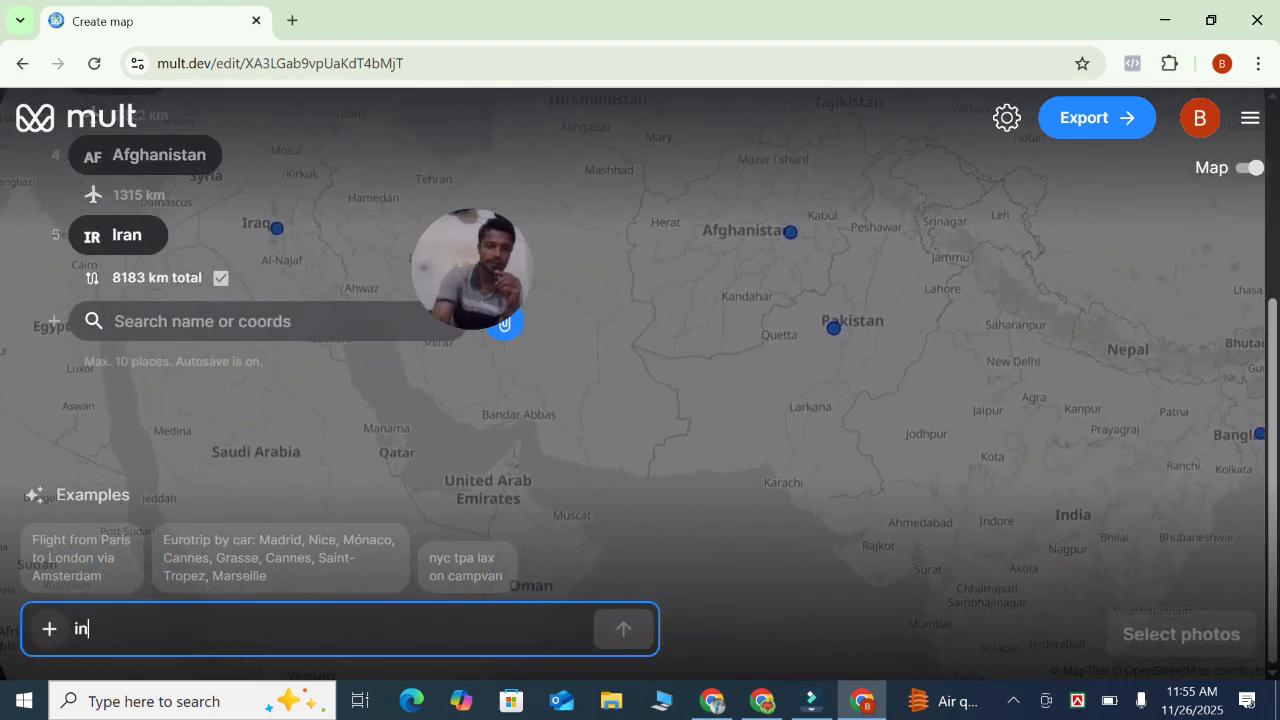
text(dia)
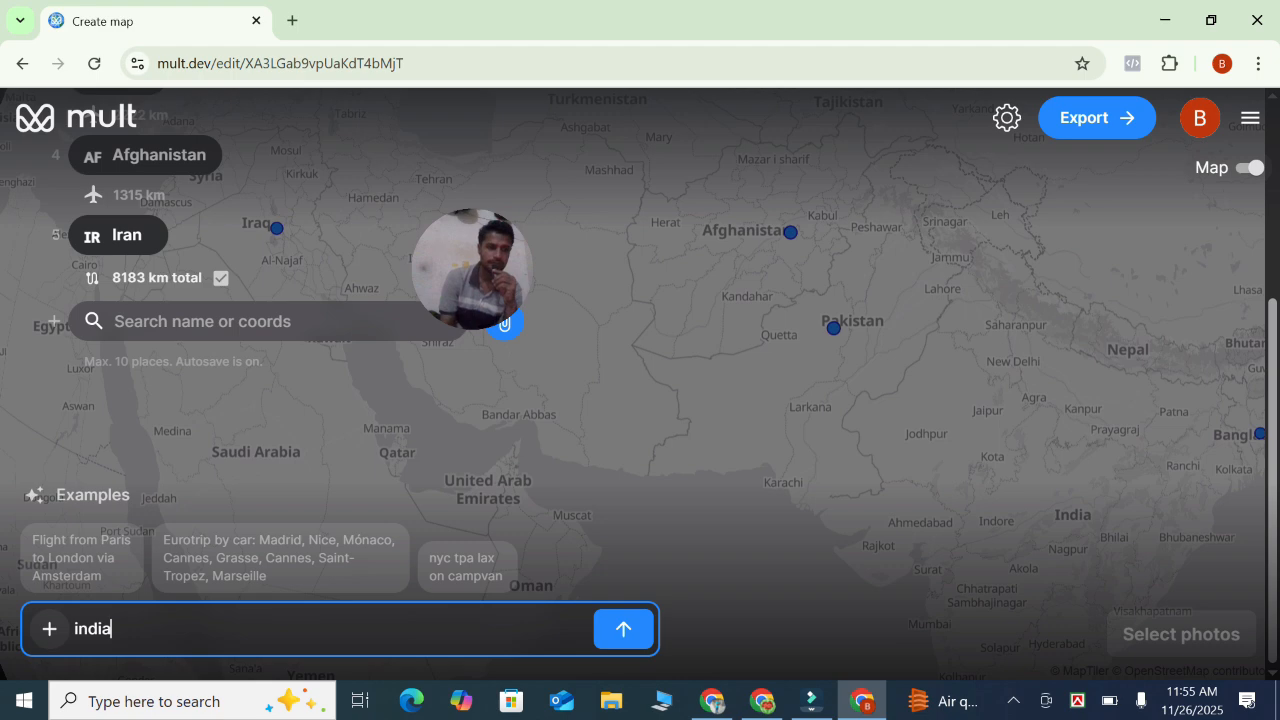
Search for India in the place search and add it to the route
click(200, 321)
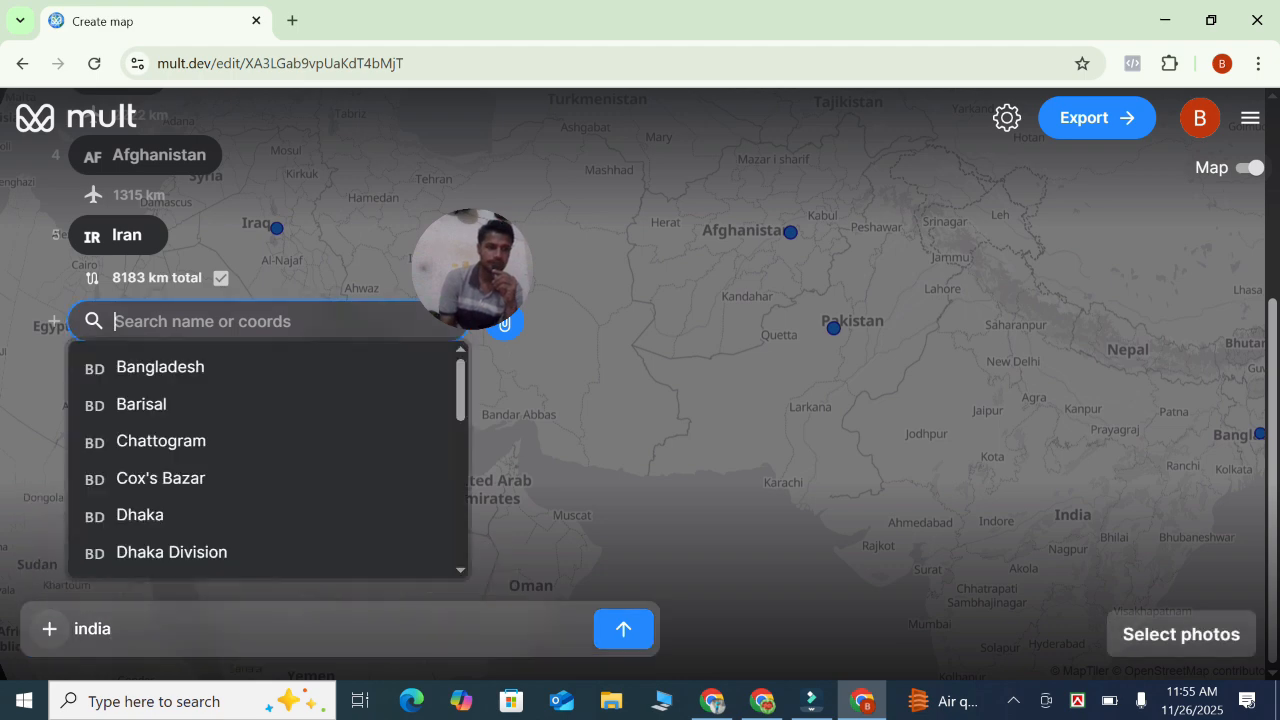
text(india)
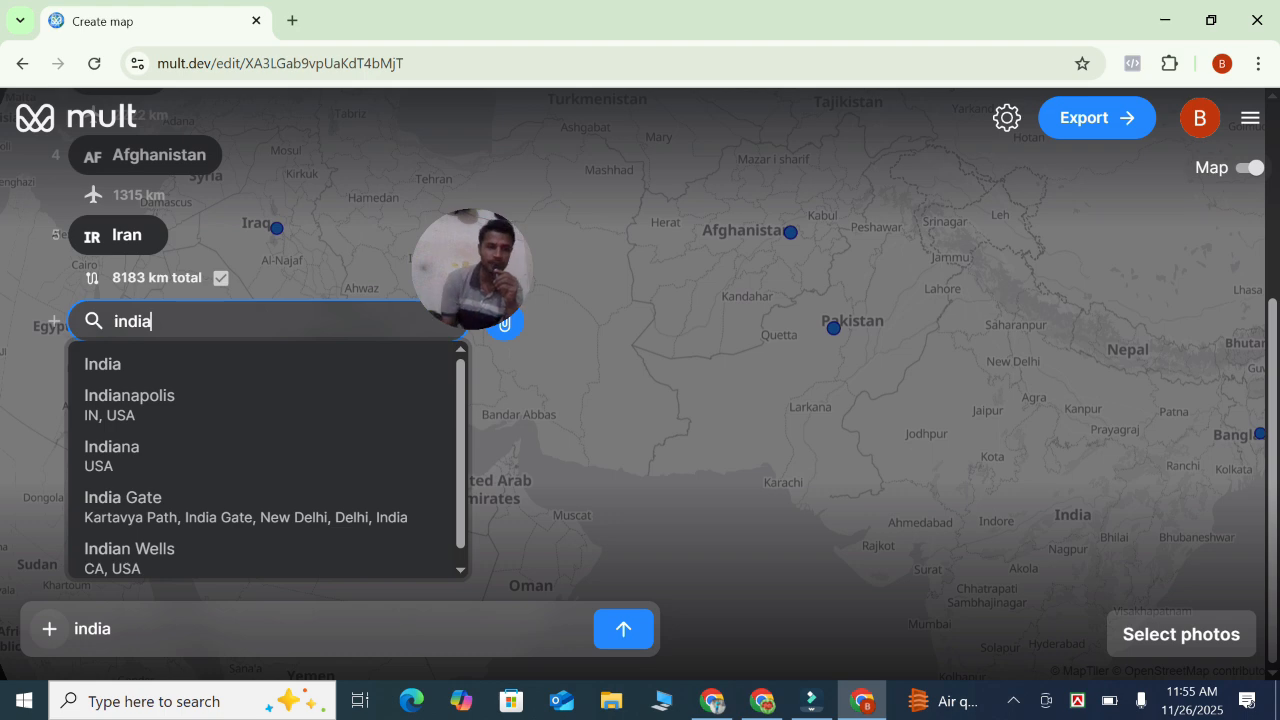
key(Down)
key(Return)
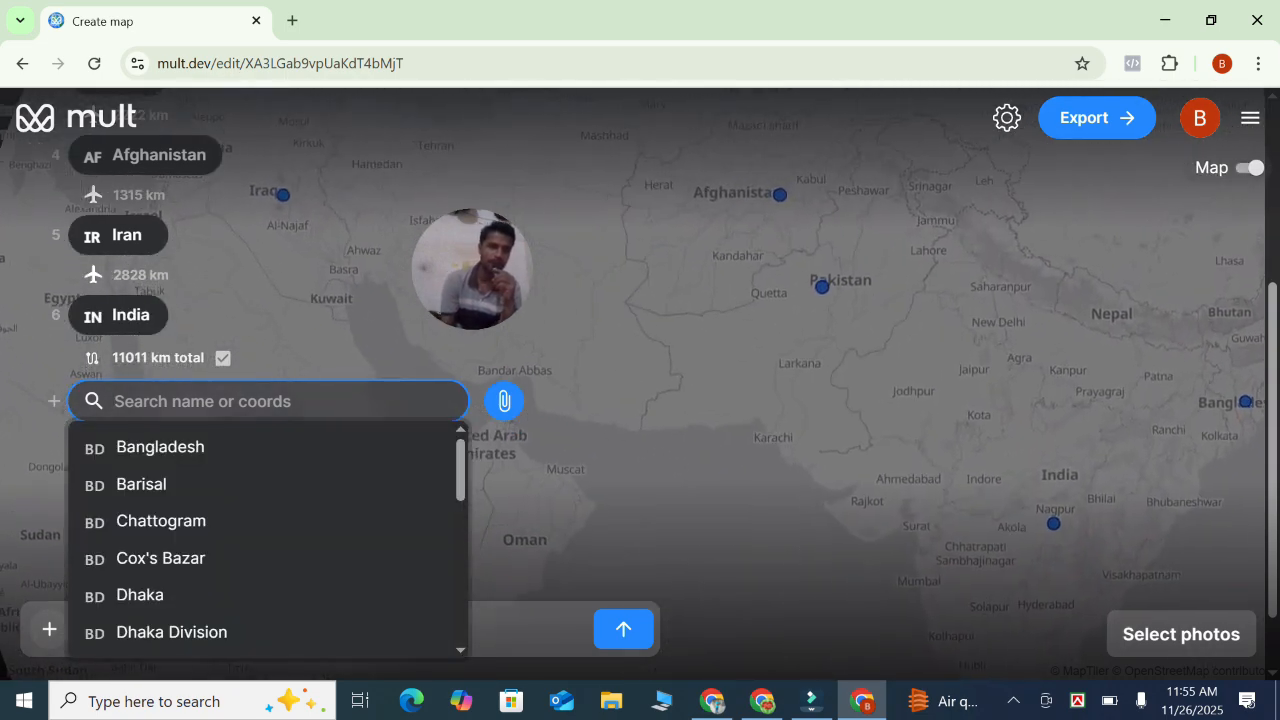
Search for srilanka and add Sri Lanka as the next place on the route
text(srila)
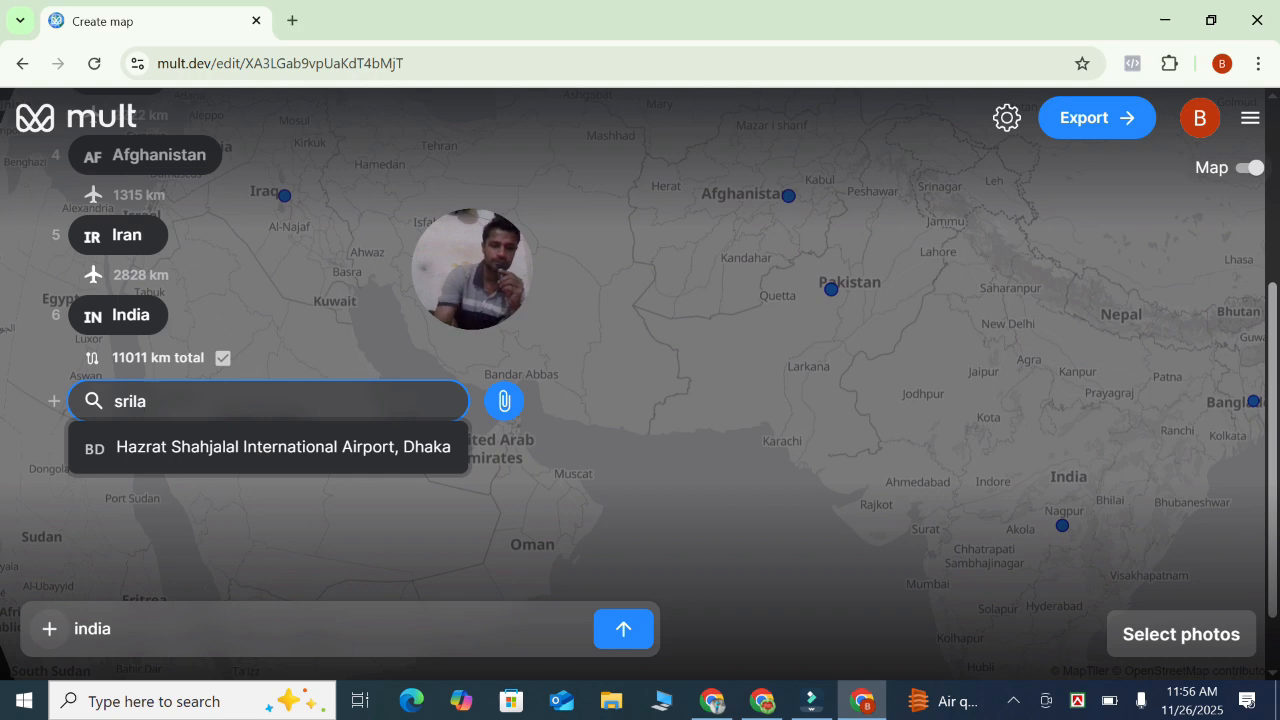
text(nka)
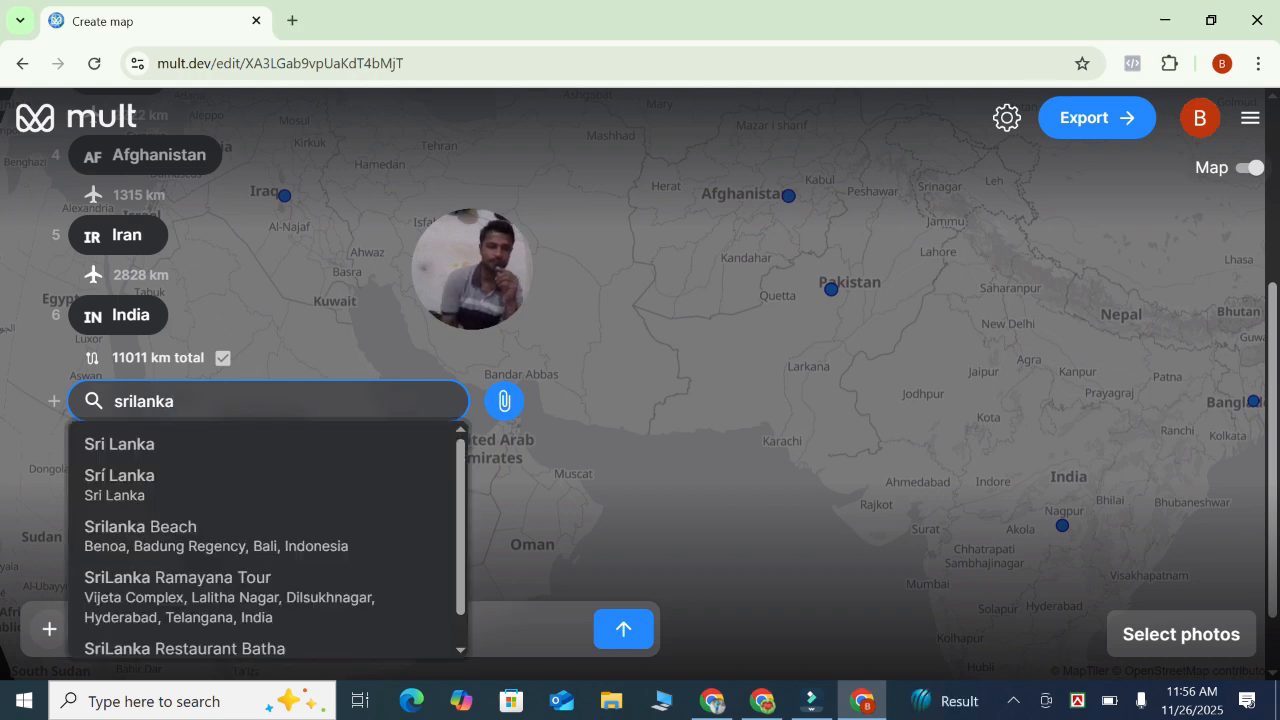
key(Down)
key(Down)
key(Down)
key(Up)
key(Up)
key(Return)
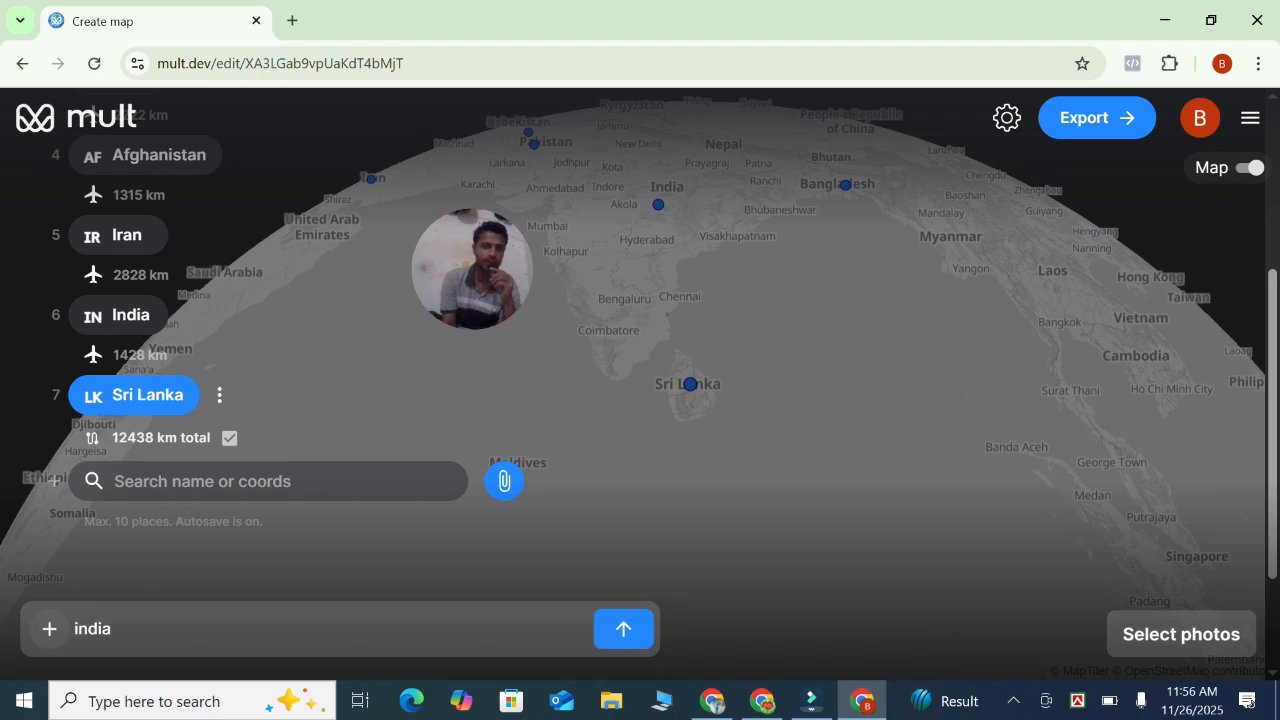
double_click(92, 629)
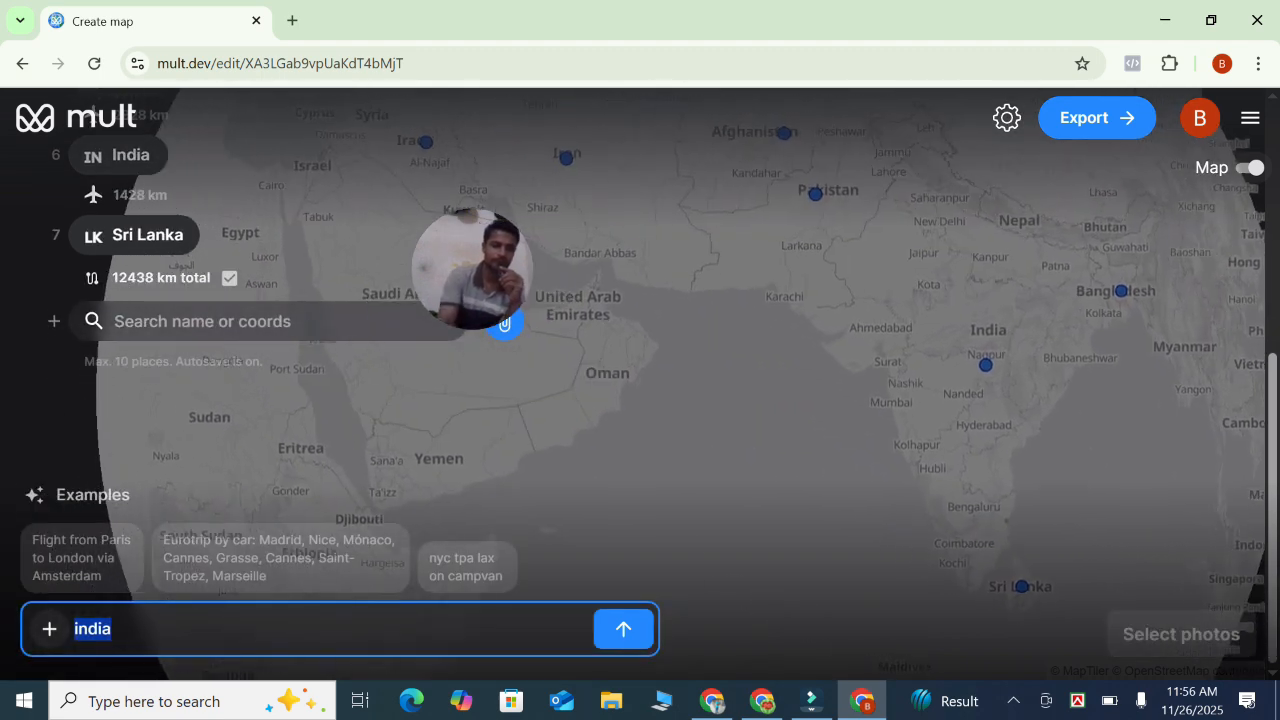
text(bangl)
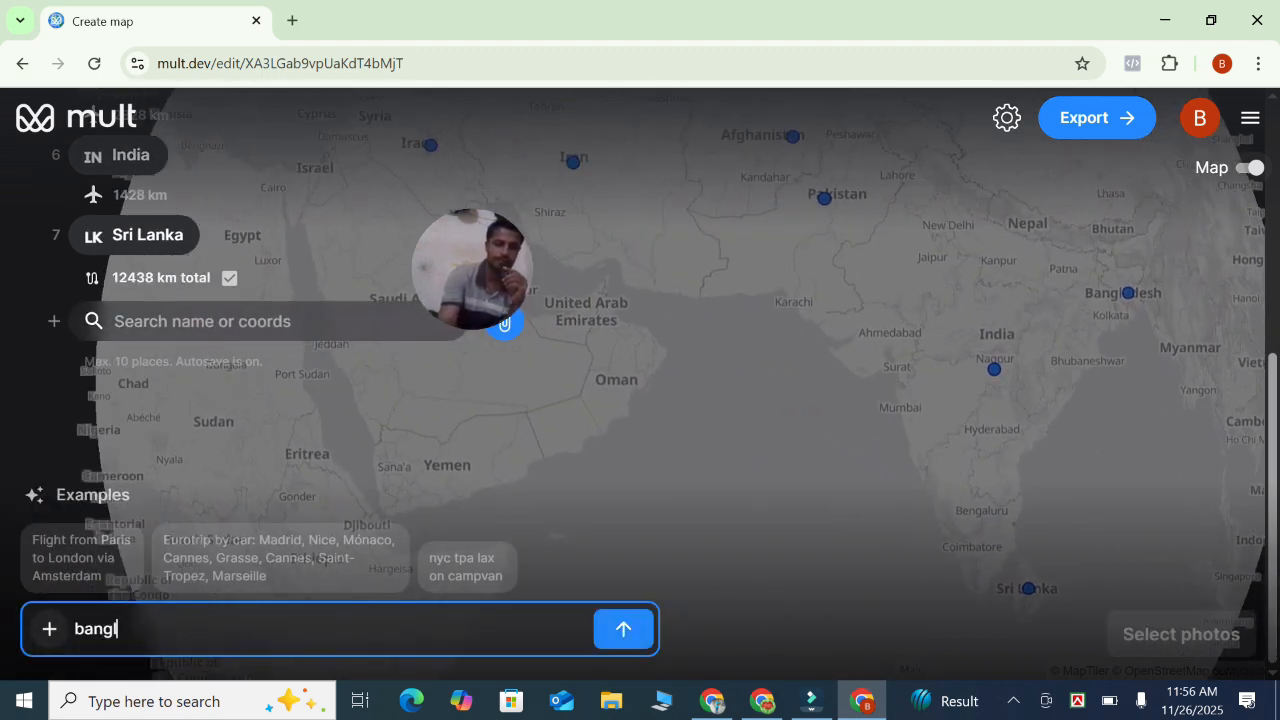
text(adesh)
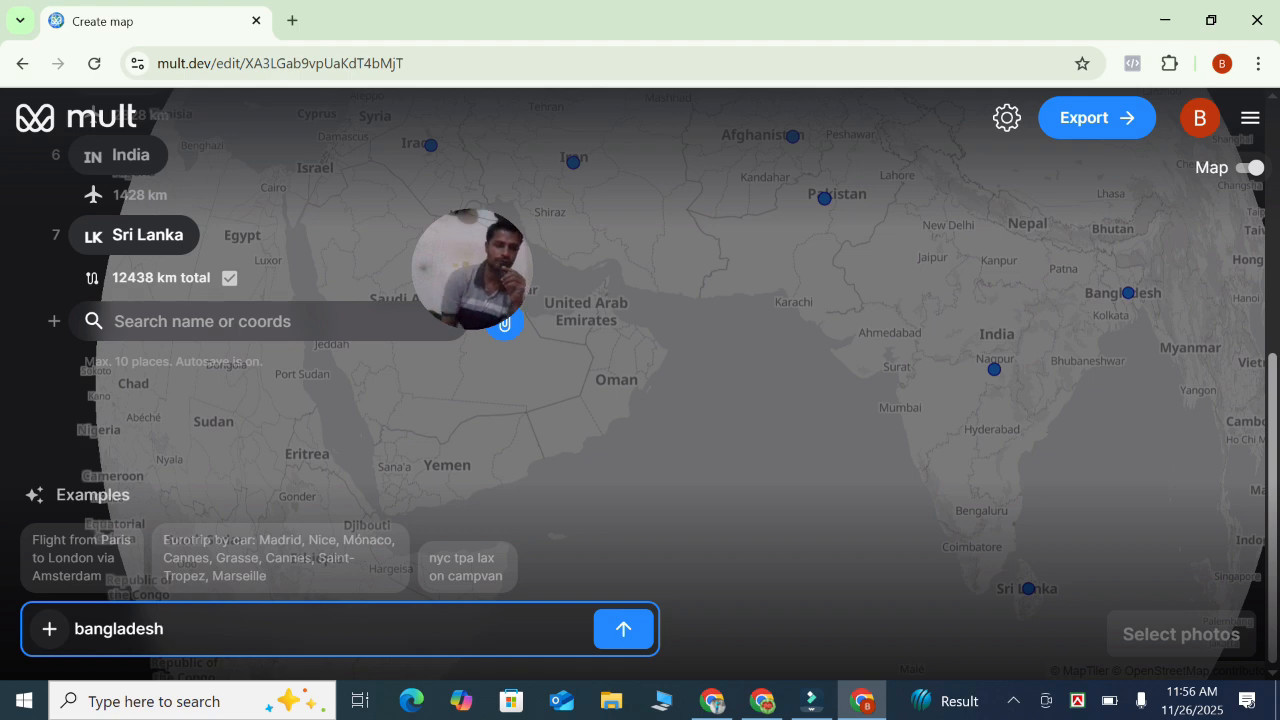
key(BackSpace)
key(BackSpace)
key(BackSpace)
key(BackSpace)
key(BackSpace)
key(BackSpace)
key(BackSpace)
key(BackSpace)
key(BackSpace)
key(BackSpace)
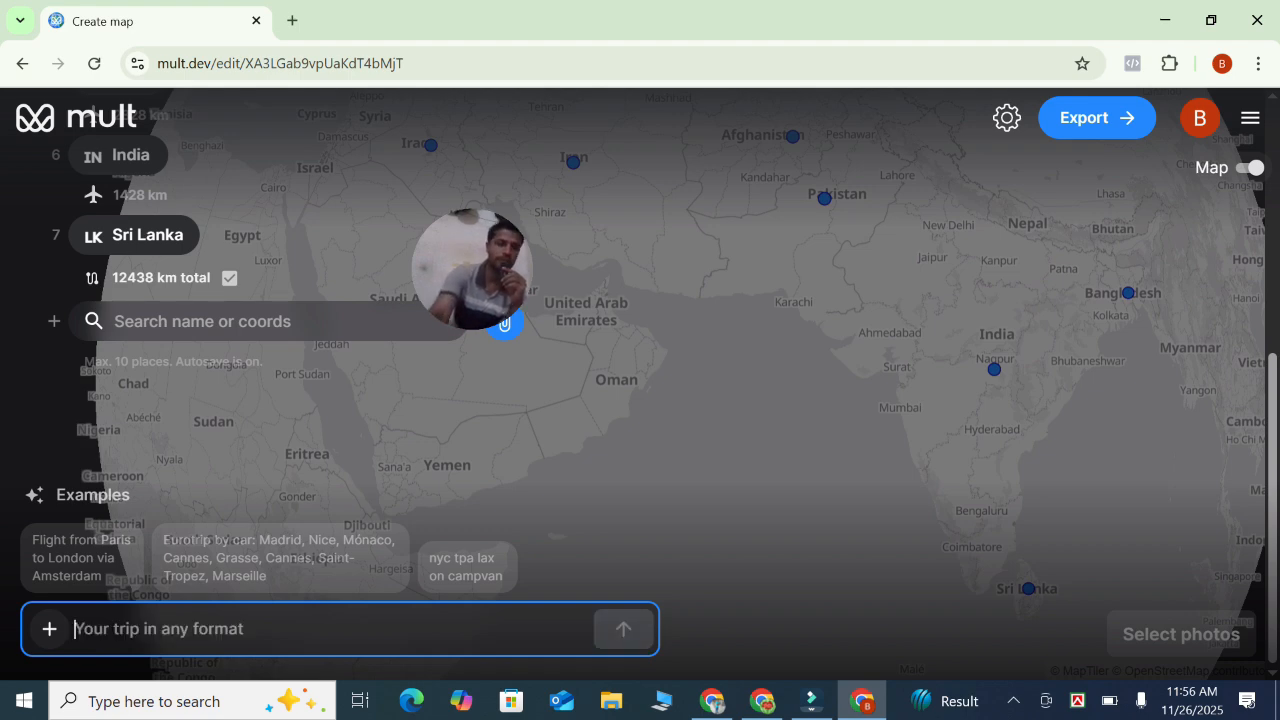
Search for Bangladesh and add it as the final place on the route
click(202, 321)
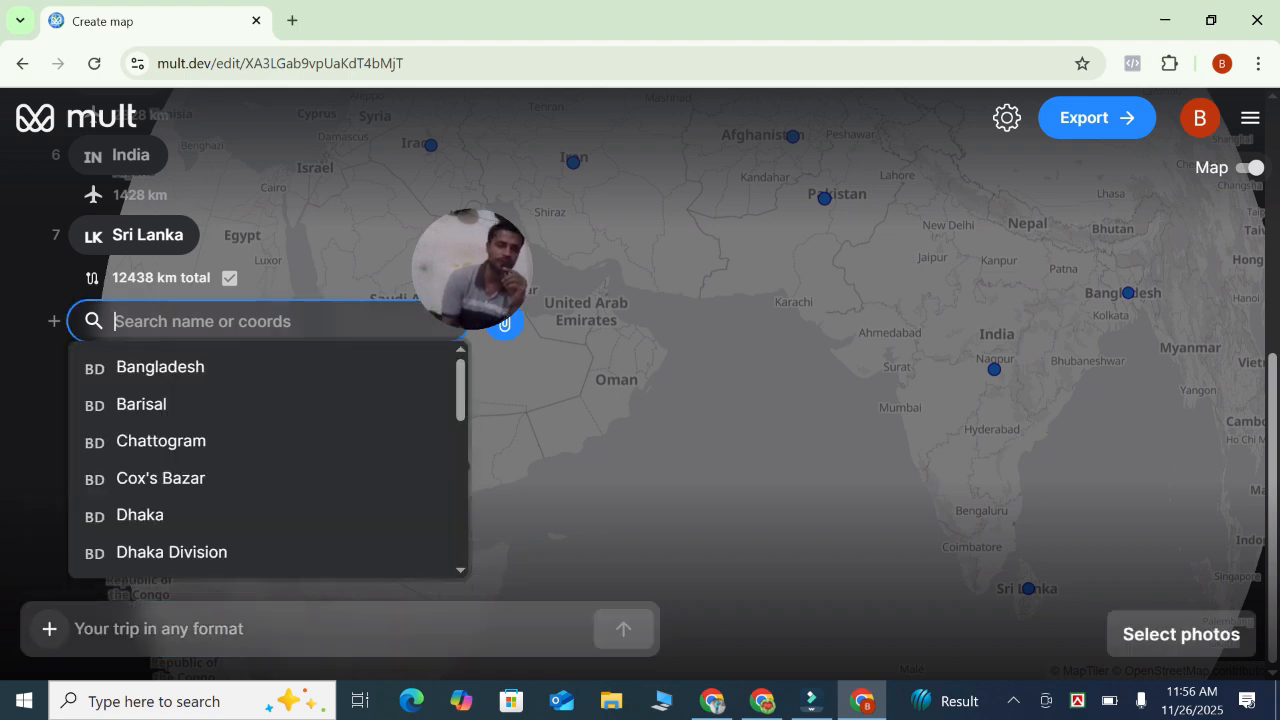
click(160, 367)
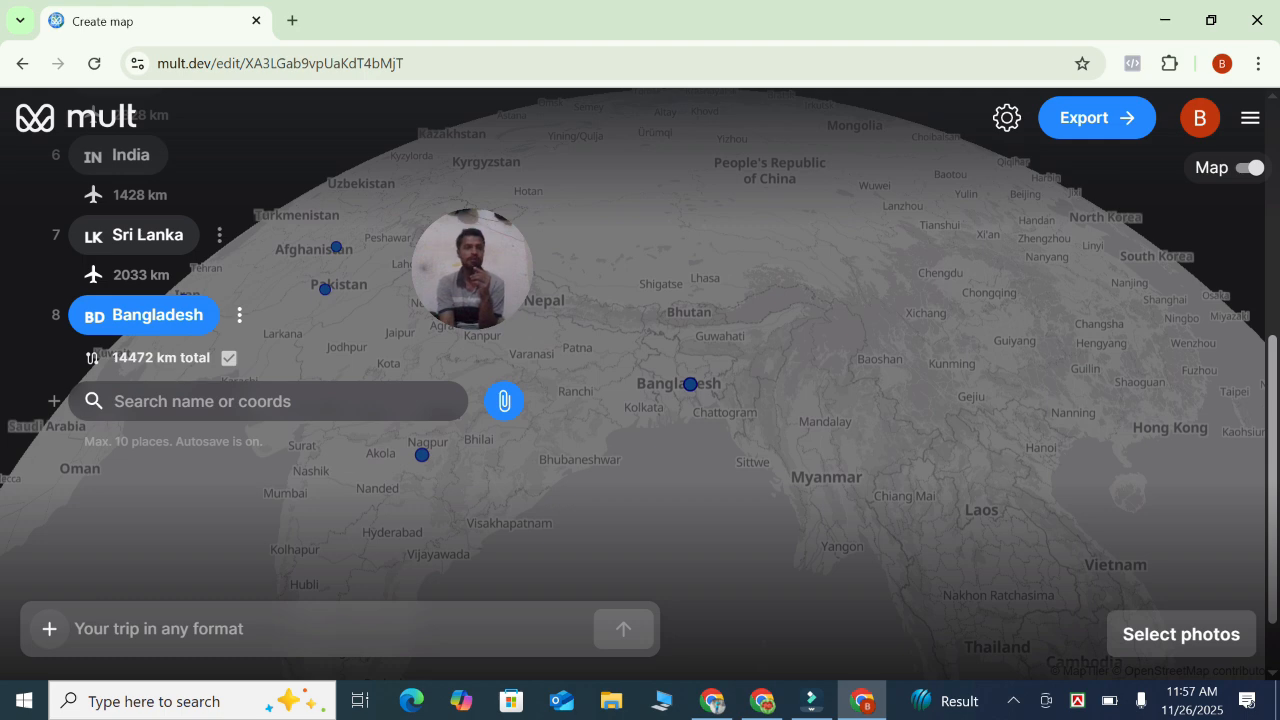
Export the route as a video from the render panel
scroll(150, 380, up, 2)
scroll(150, 380, up, 3)
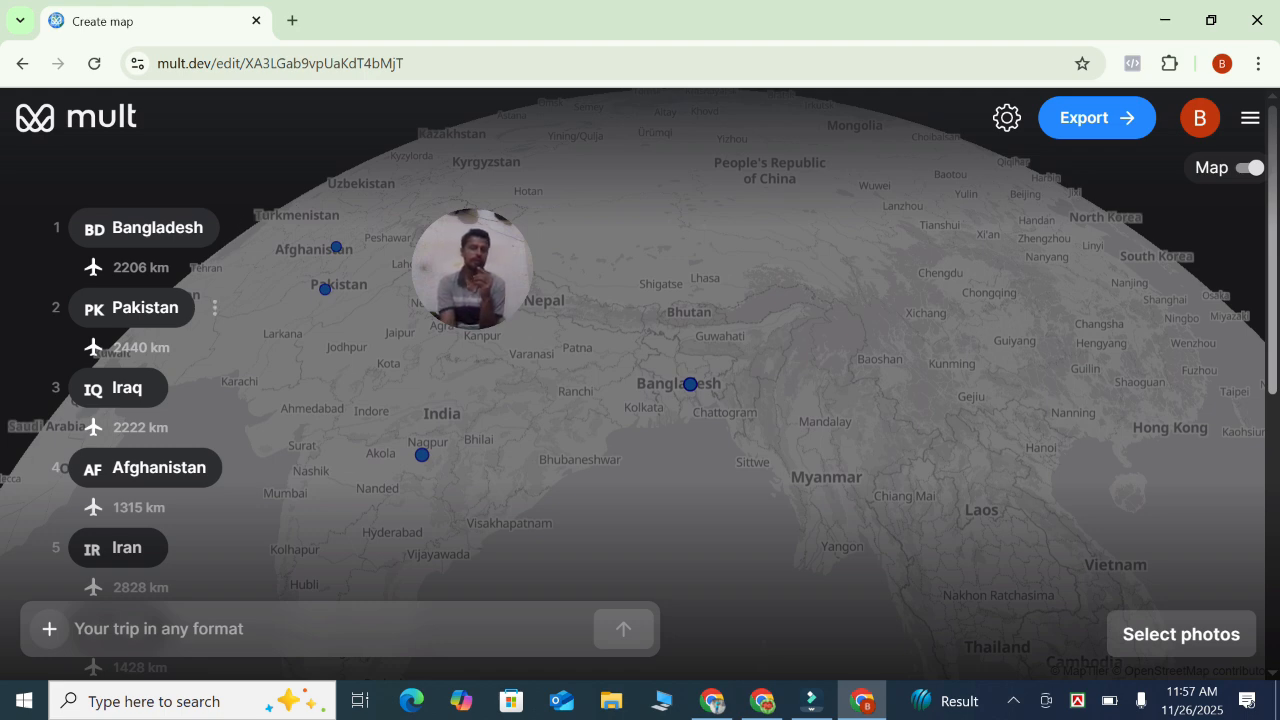
scroll(200, 305, down, 1)
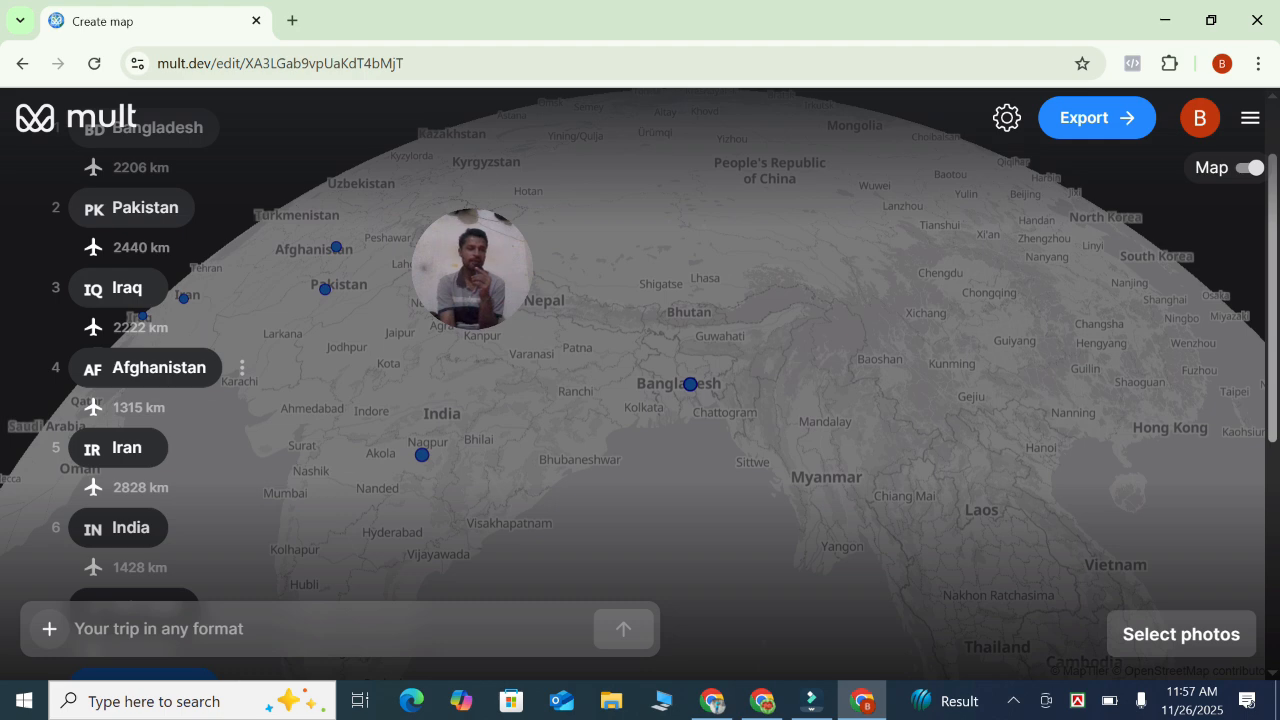
scroll(150, 400, down, 1)
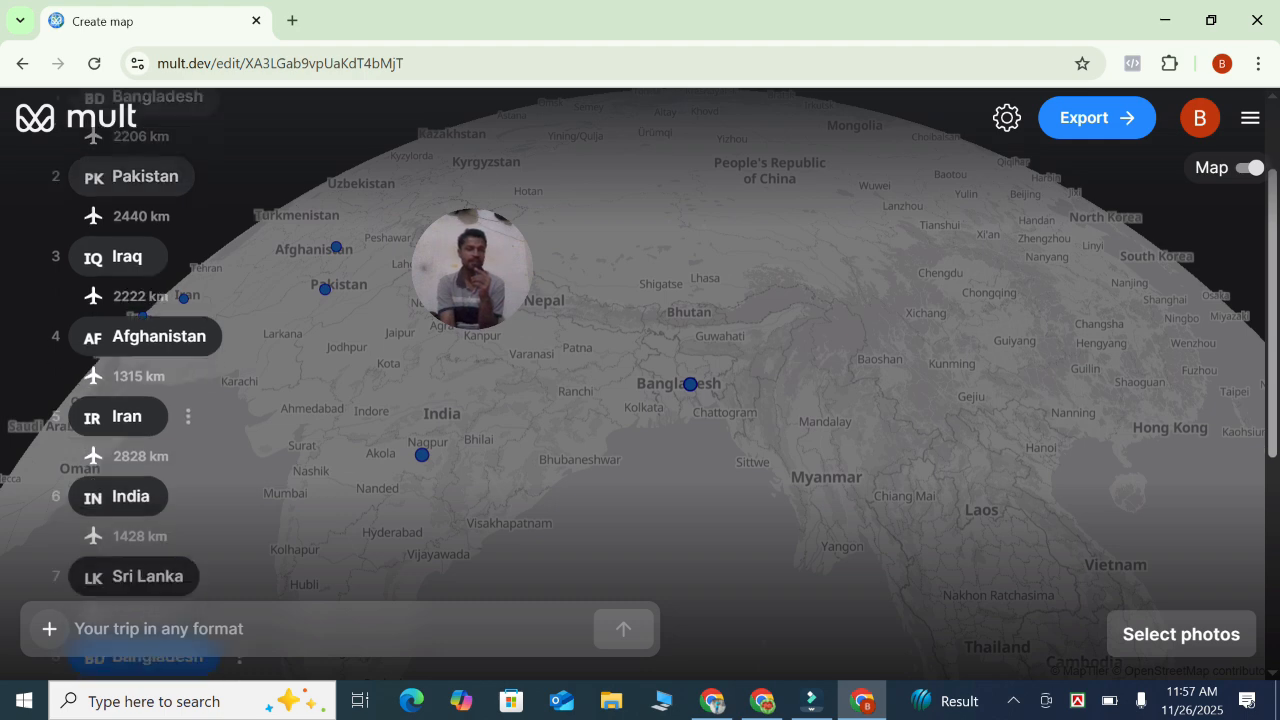
scroll(150, 420, down, 1)
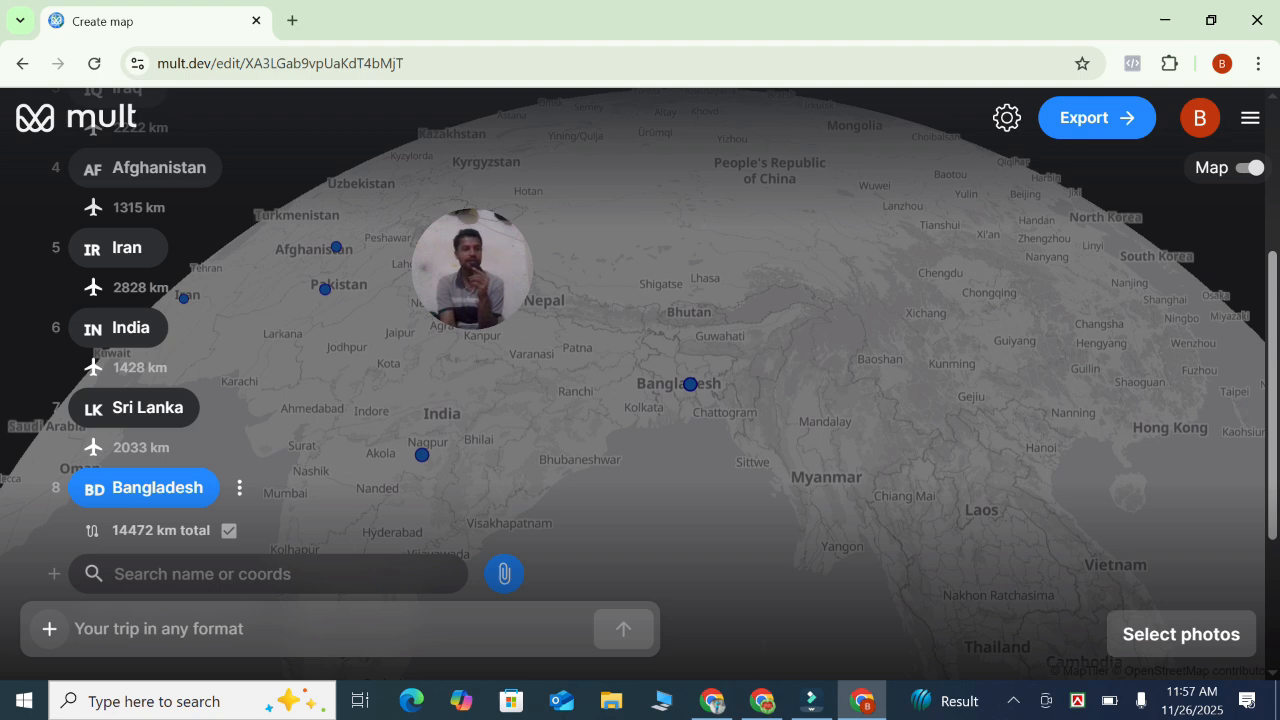
scroll(150, 400, up, 4)
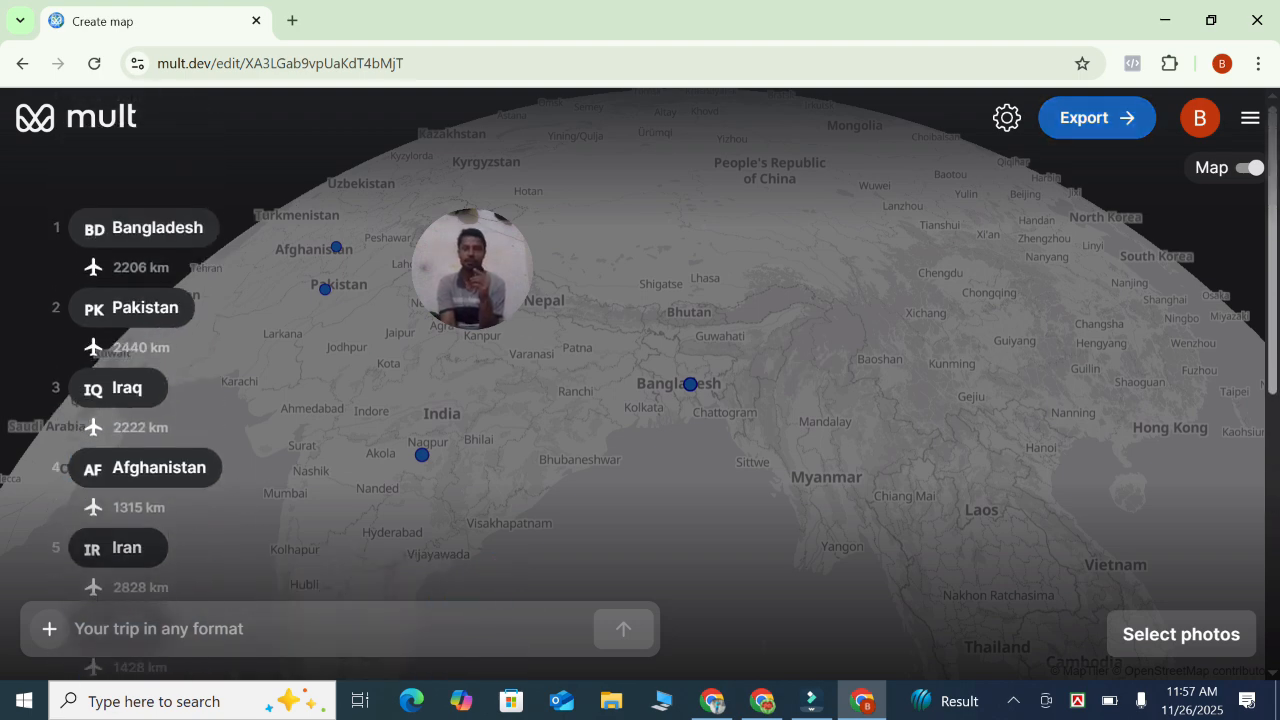
click(1097, 117)
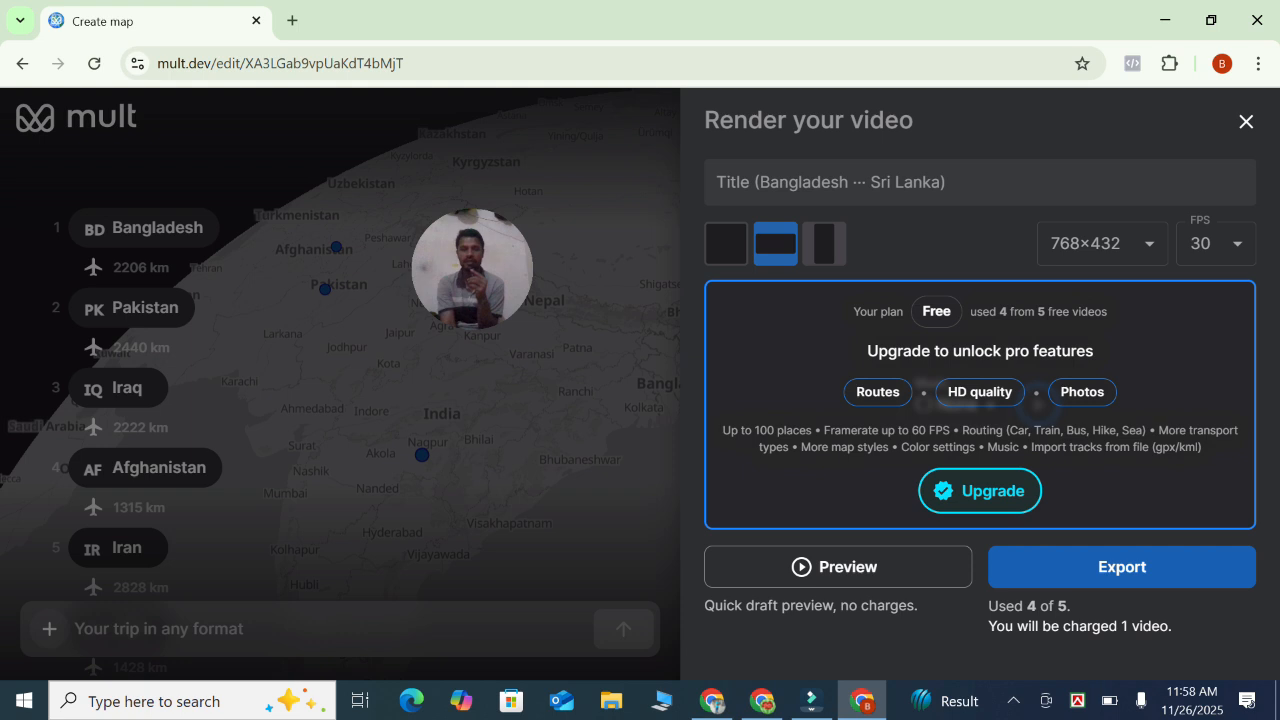
click(1122, 567)
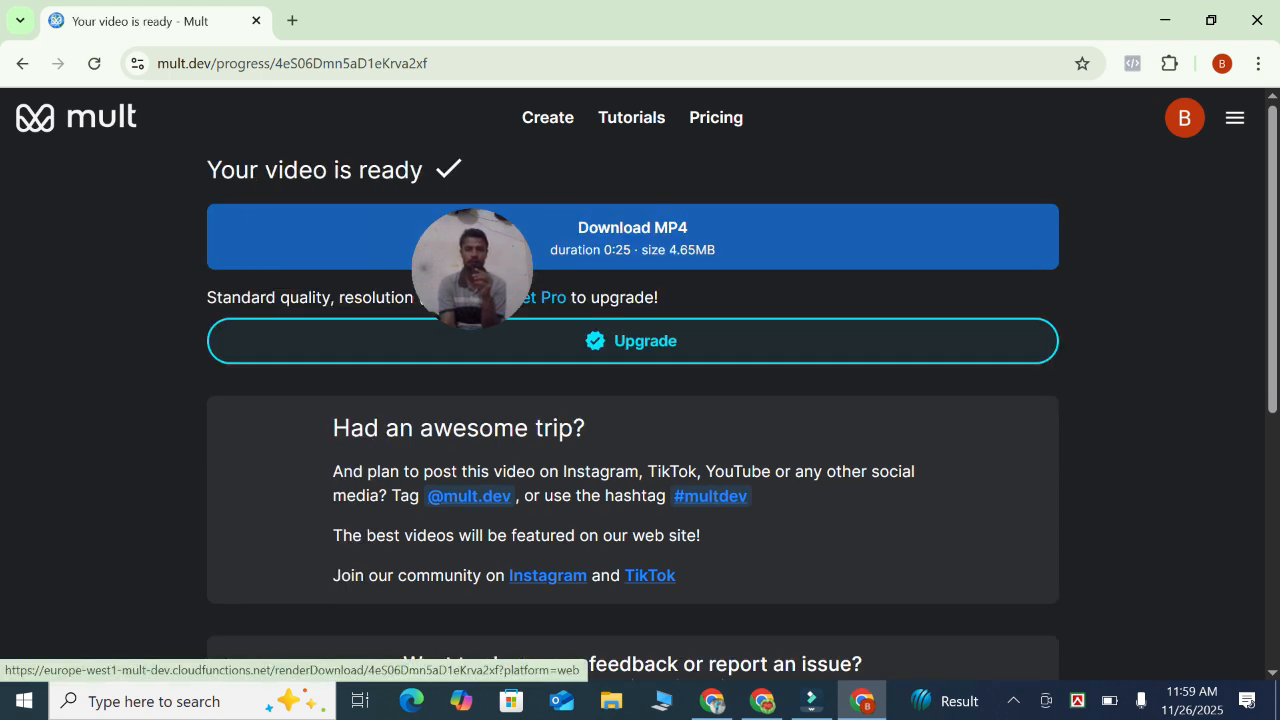
Download the rendered video as MP4
mouse_move(480, 268)
drag(480, 268, 1139, 467)
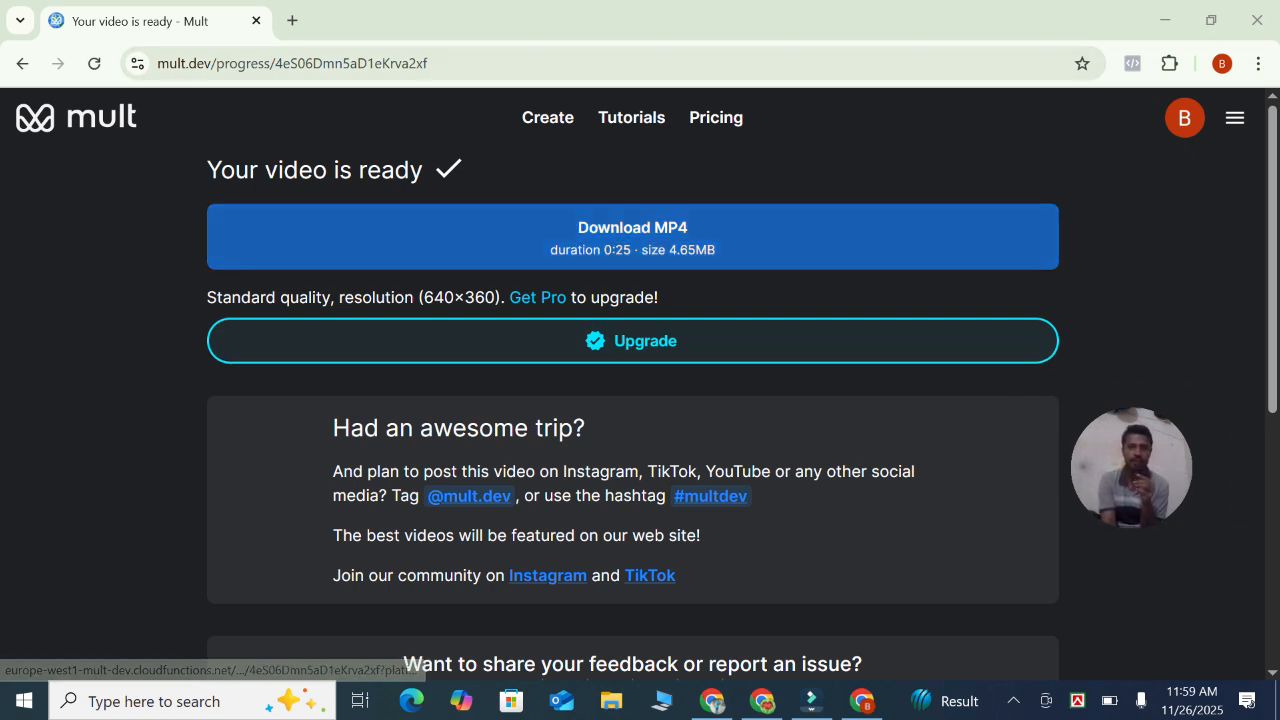
click(632, 237)
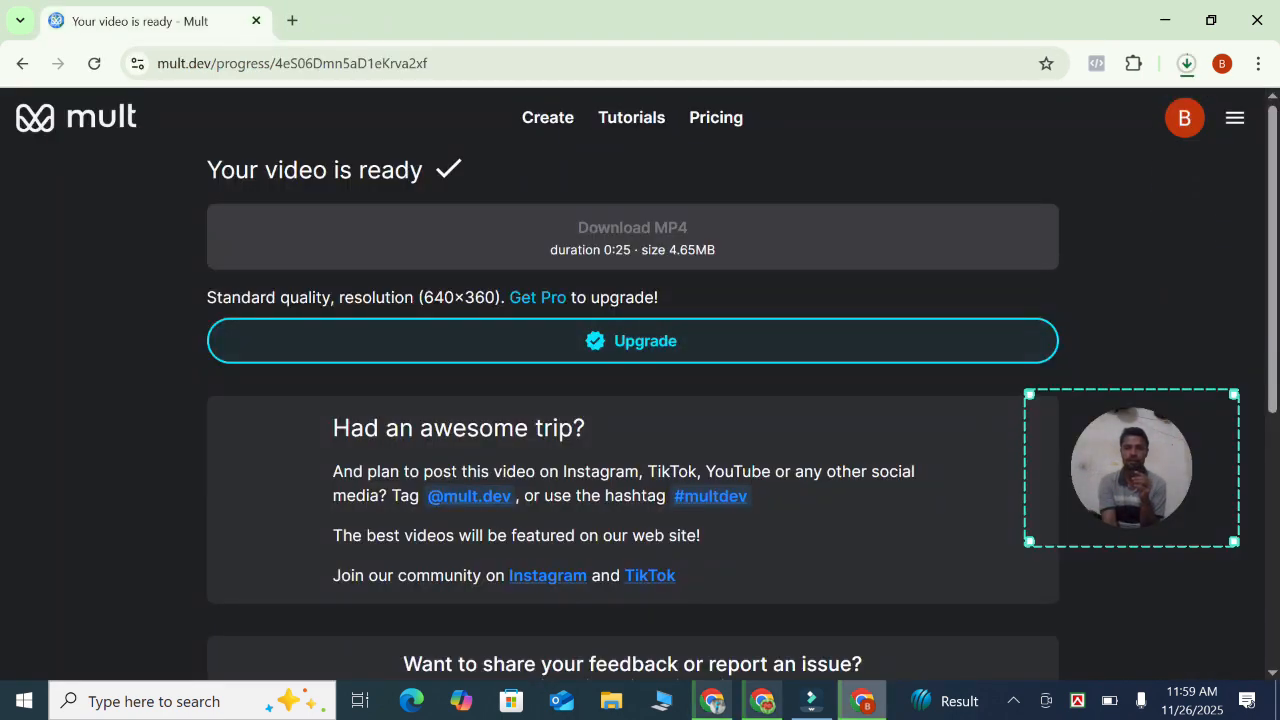
drag(1131, 468, 570, 344)
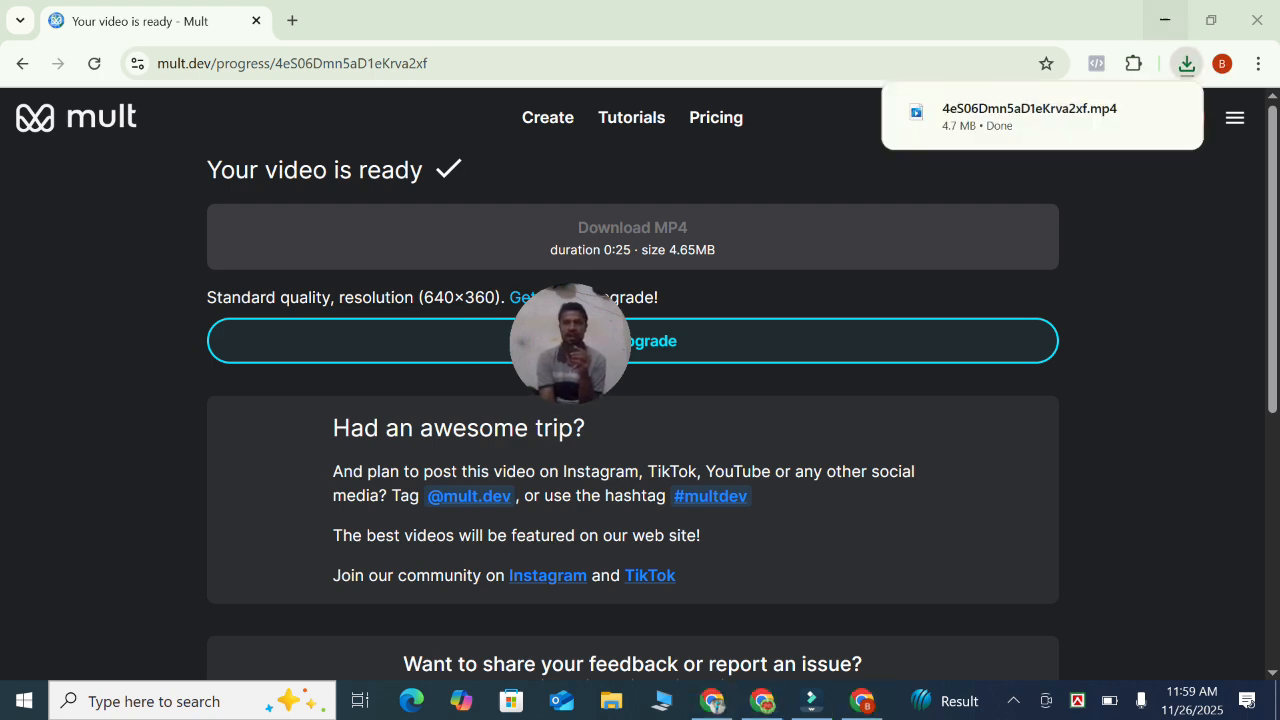
Open the downloaded MP4 from the Downloads folder and watch it full screen
click(1165, 20)
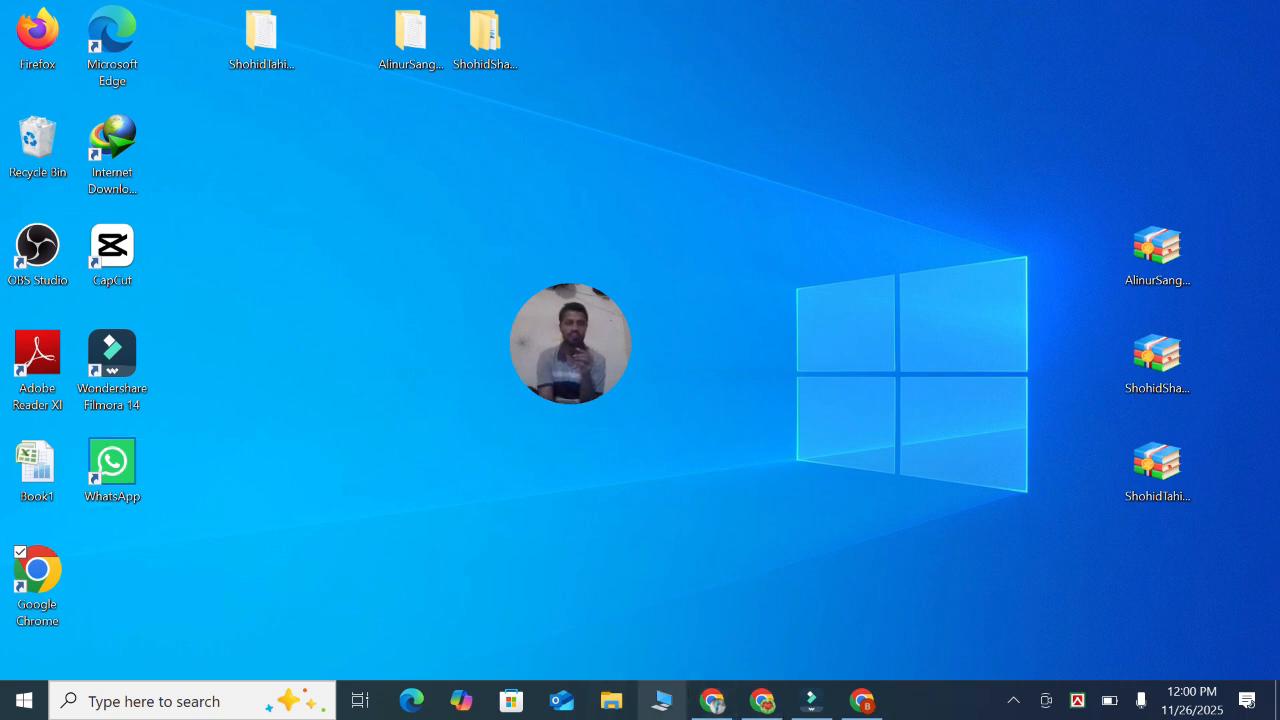
click(611, 700)
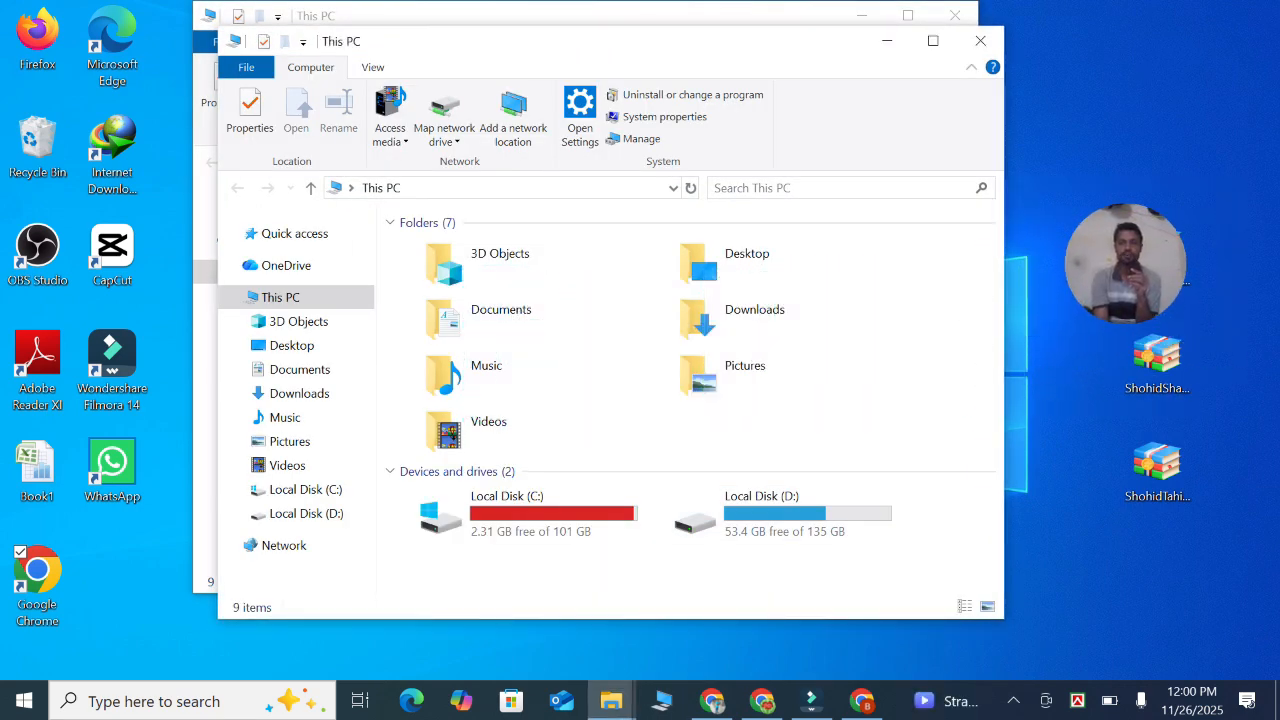
drag(794, 46, 686, 220)
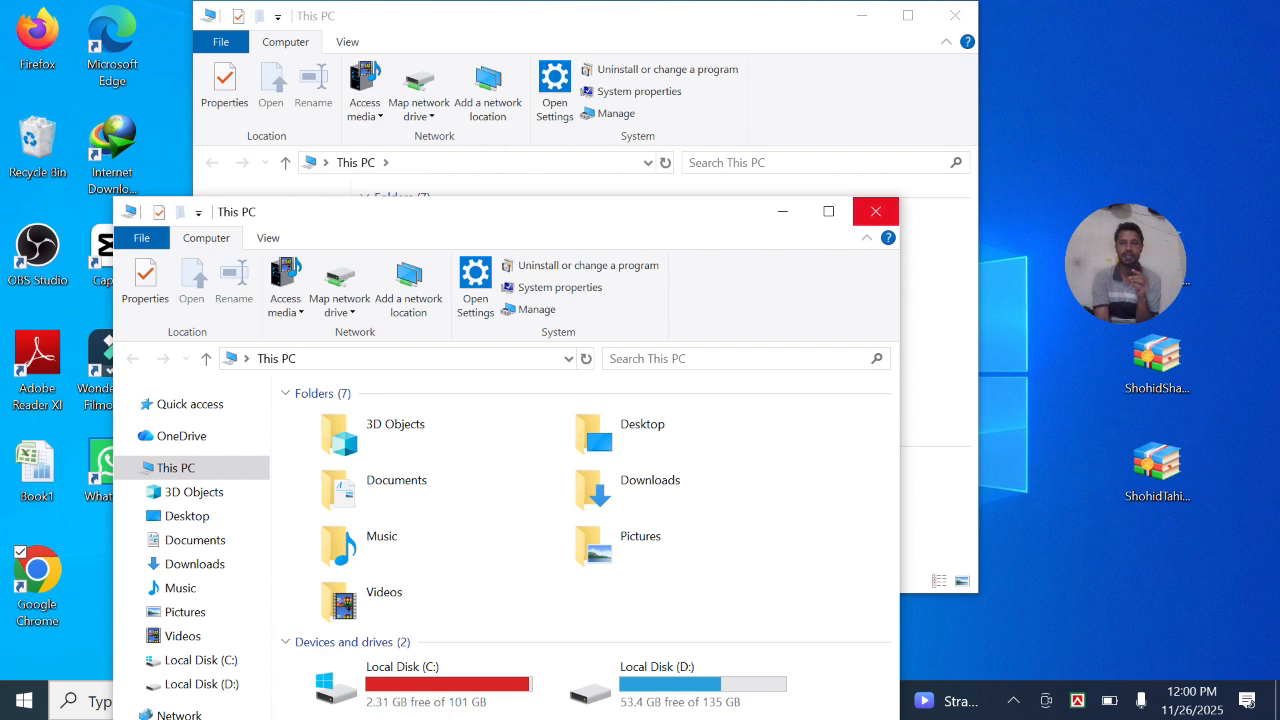
click(875, 211)
click(745, 292)
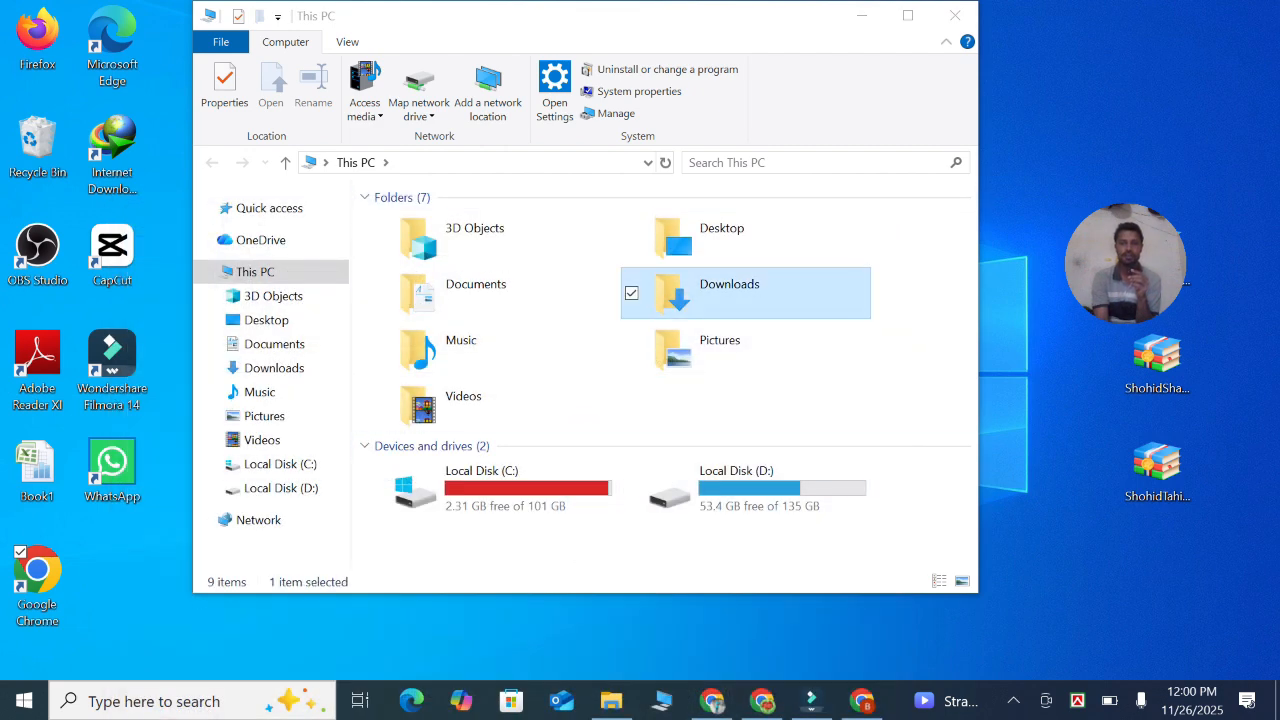
double_click(745, 292)
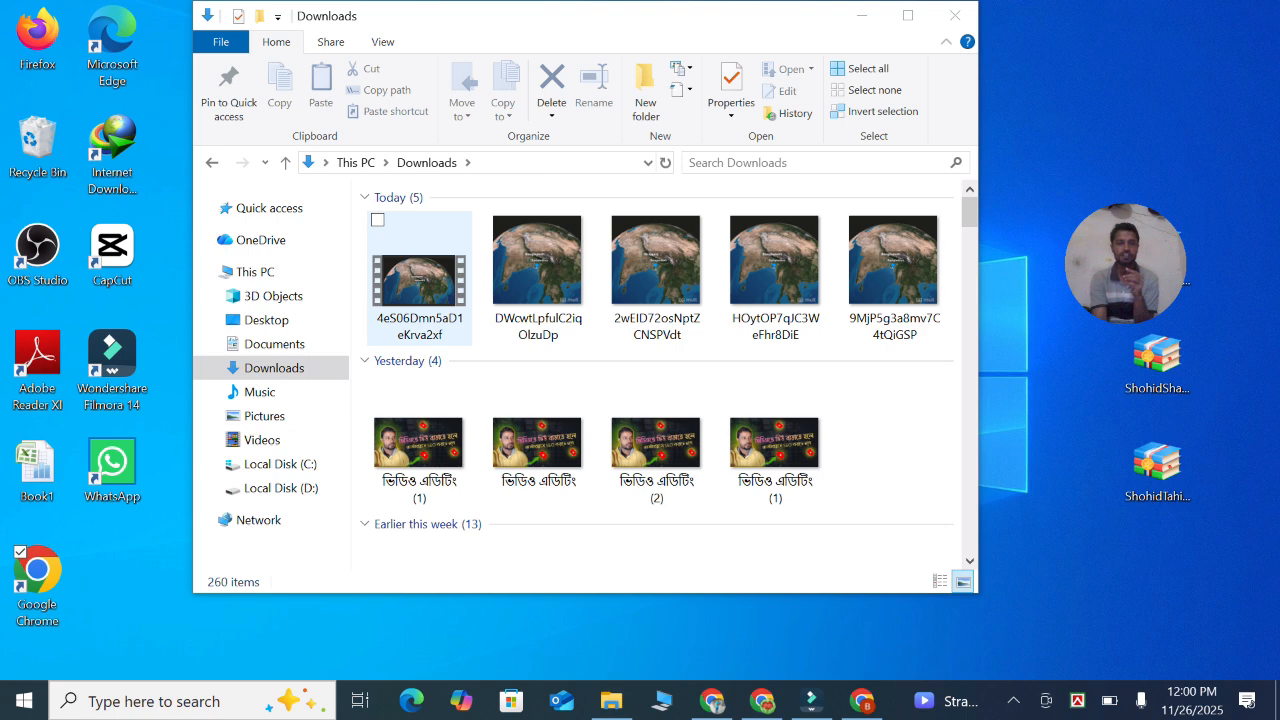
double_click(420, 280)
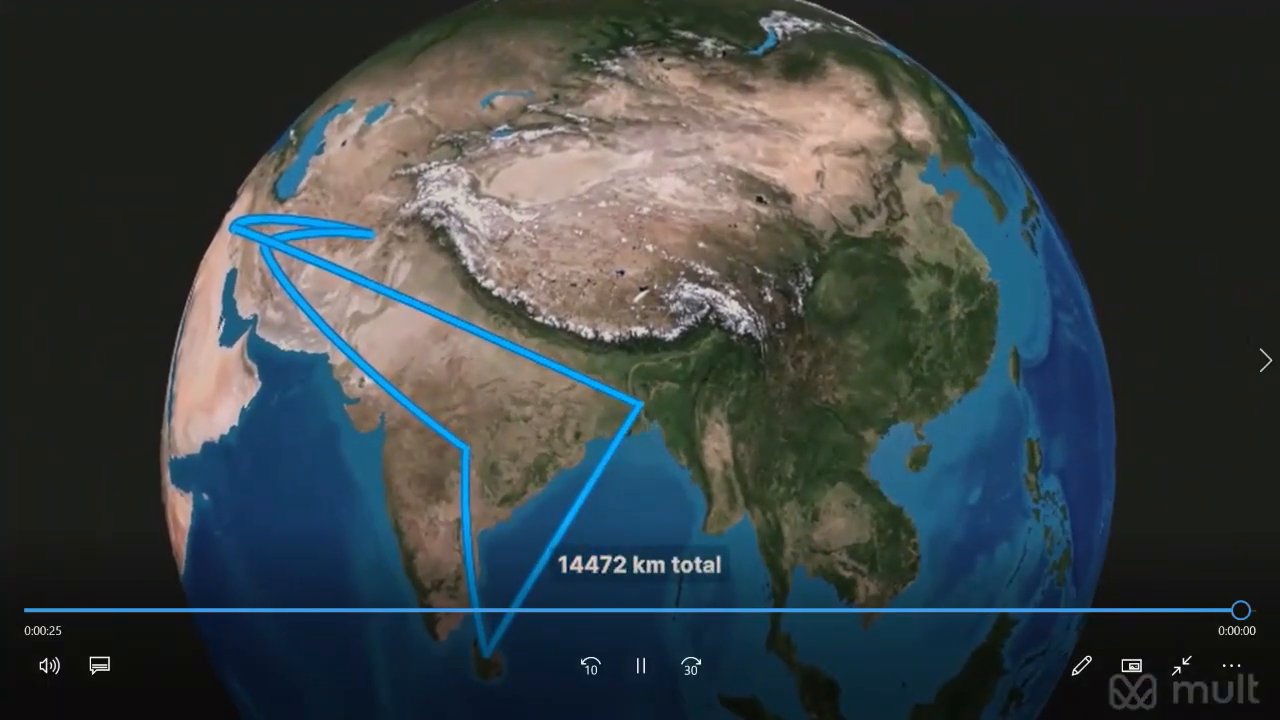
click(1182, 665)
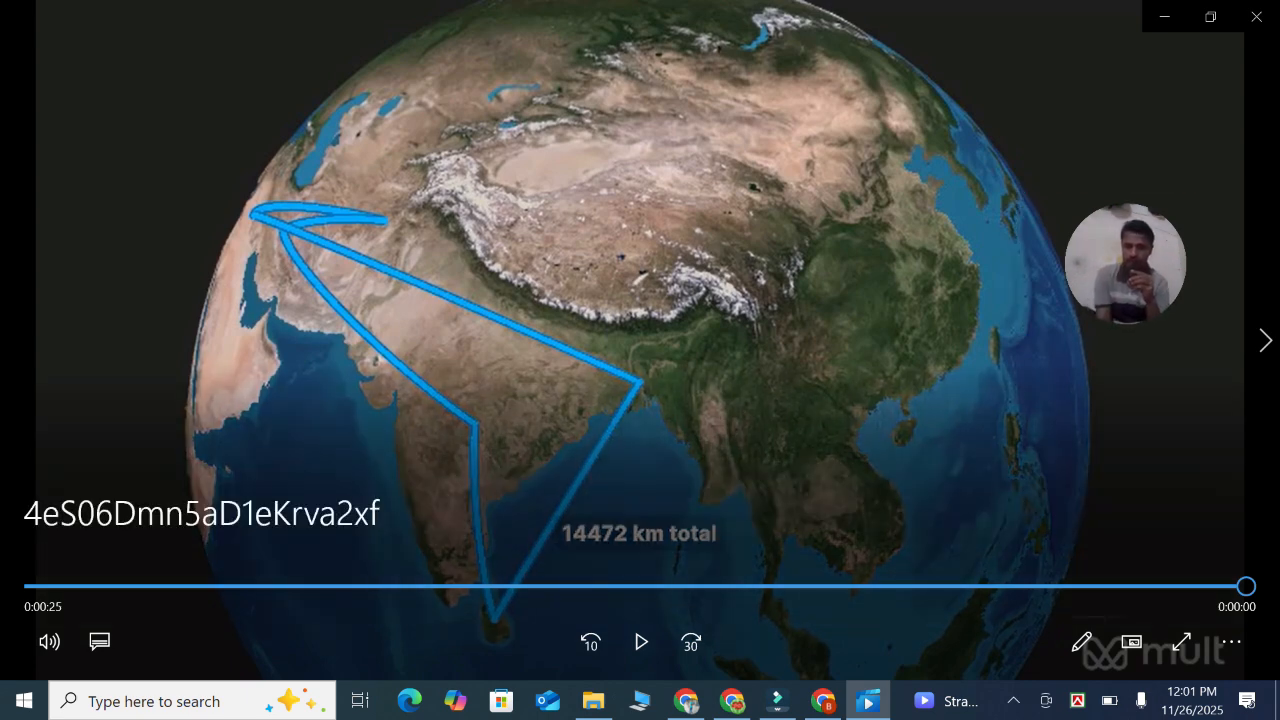
click(1181, 641)
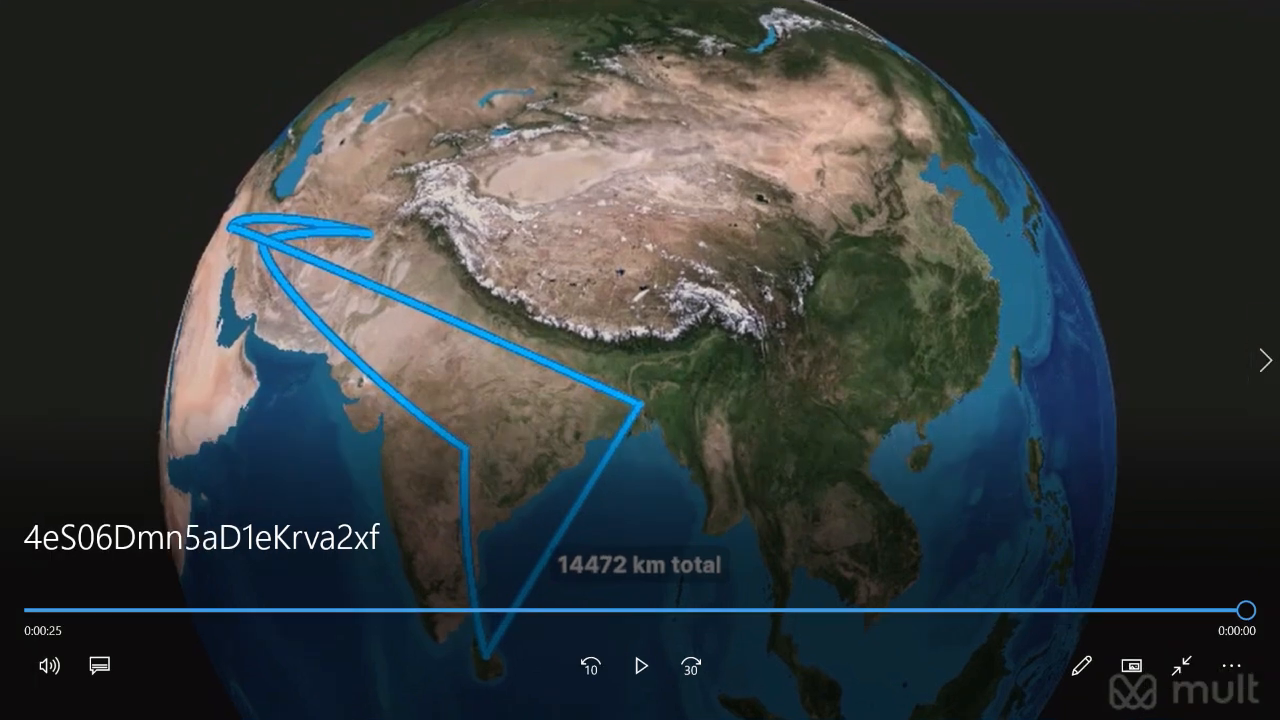